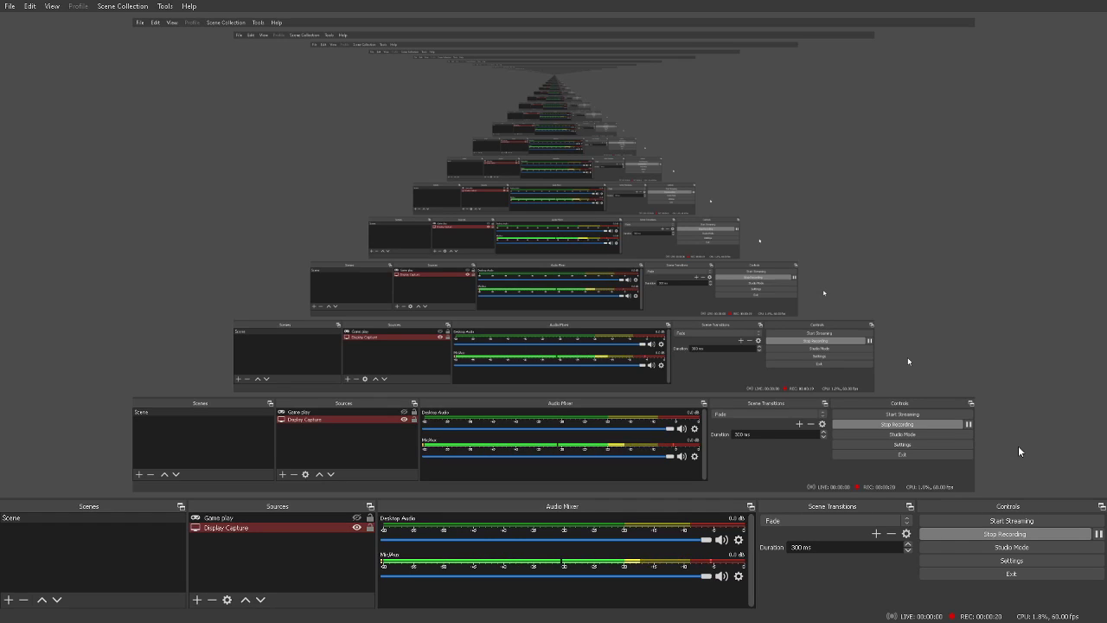
# Browse the dated recordings in File Explorer's Videos folder
pyautogui.press('super+e')
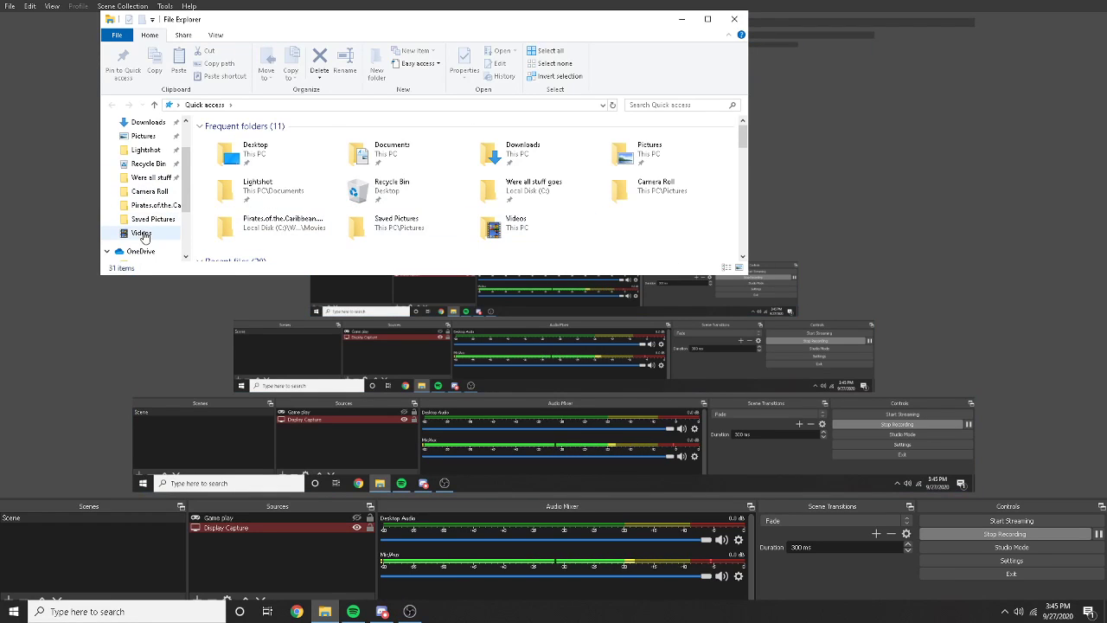
pyautogui.click(143, 232)
pyautogui.scroll(-3, 424, 216)
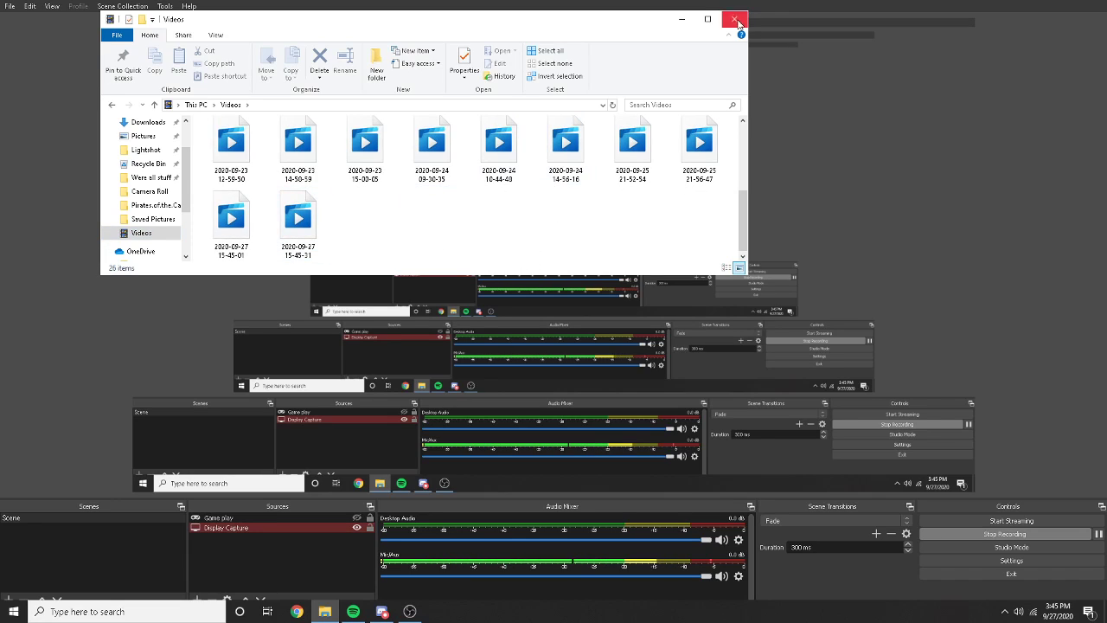
pyautogui.click(734, 18)
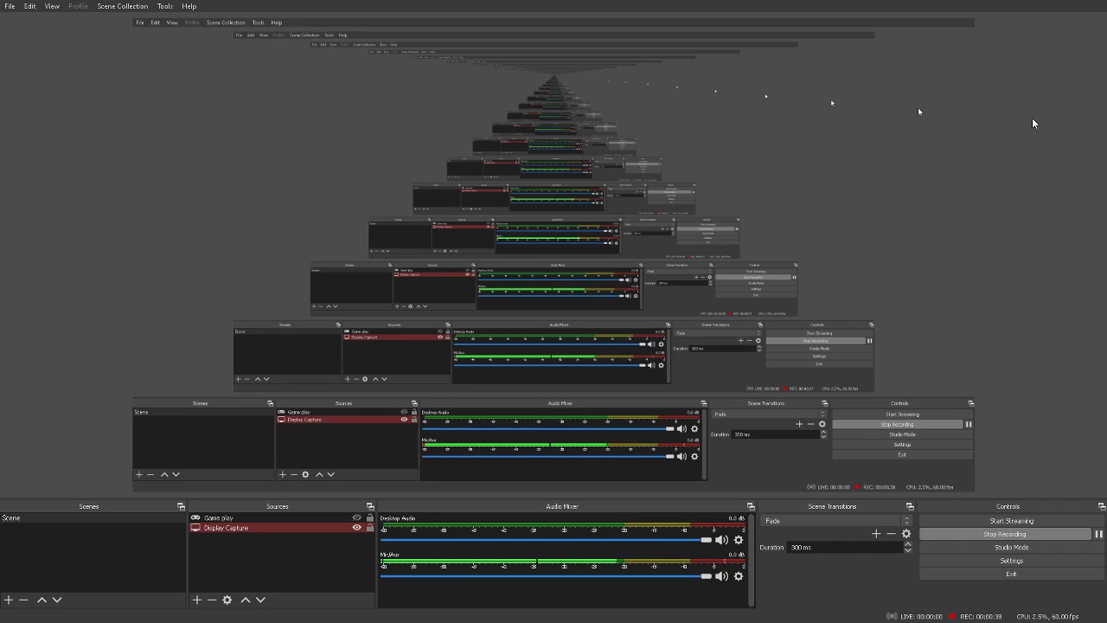
pyautogui.click(684, 144)
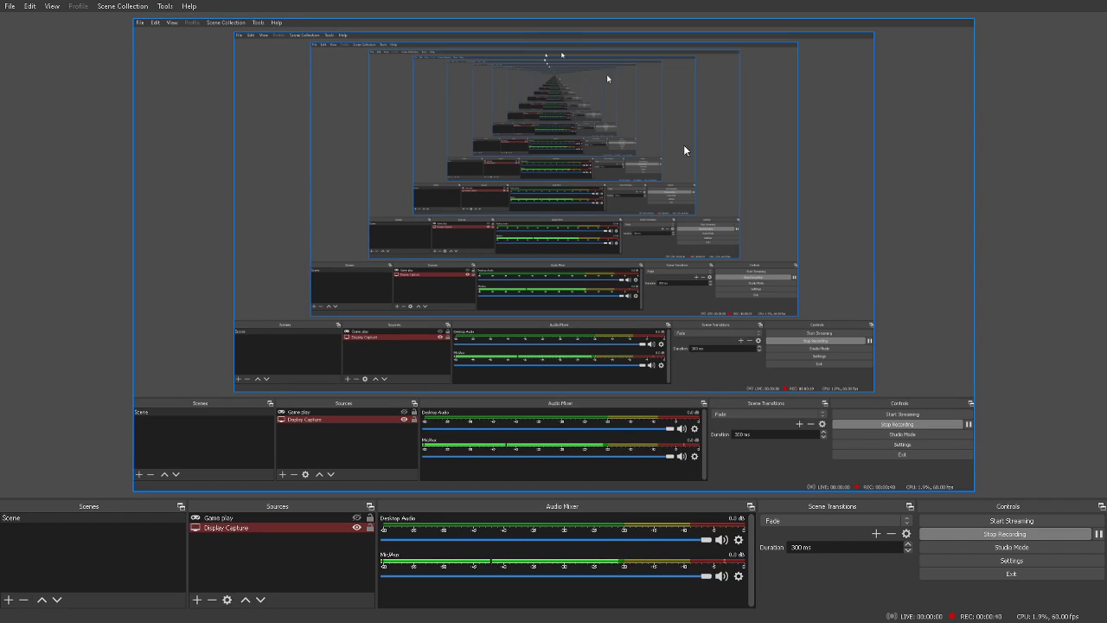
pyautogui.click(1030, 151)
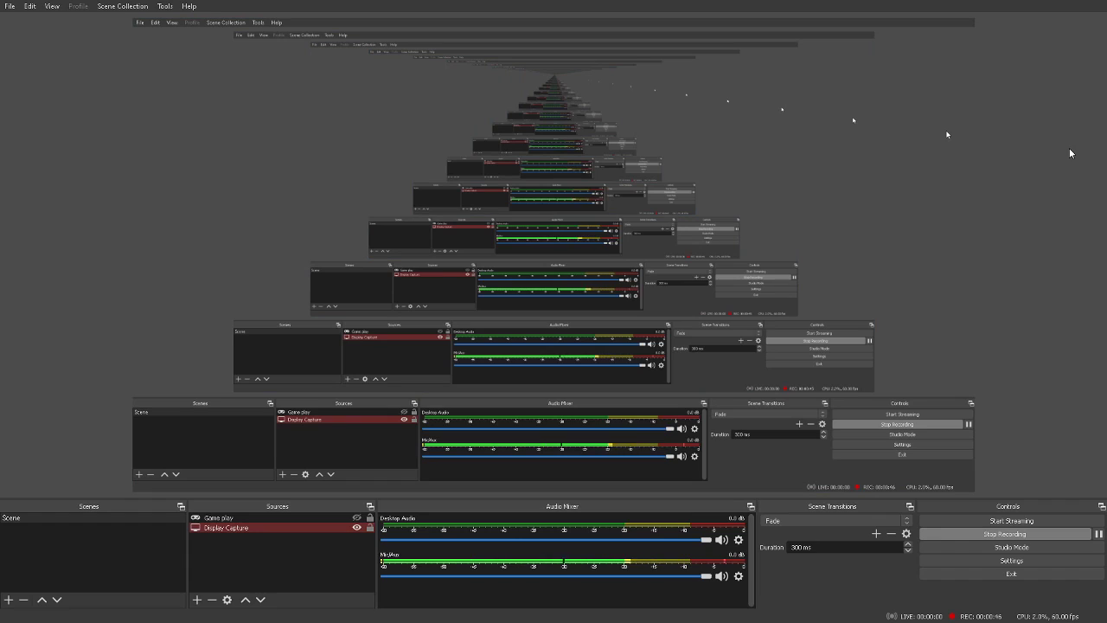
pyautogui.hotkey('ctrl', 'm')
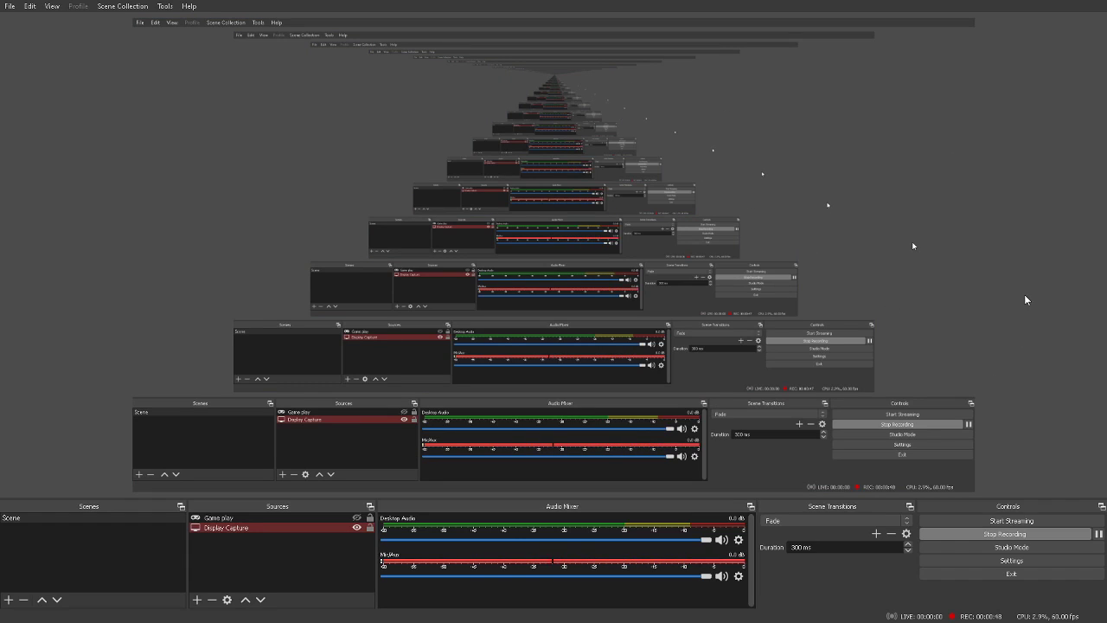
pyautogui.hotkey('ctrl', 'm')
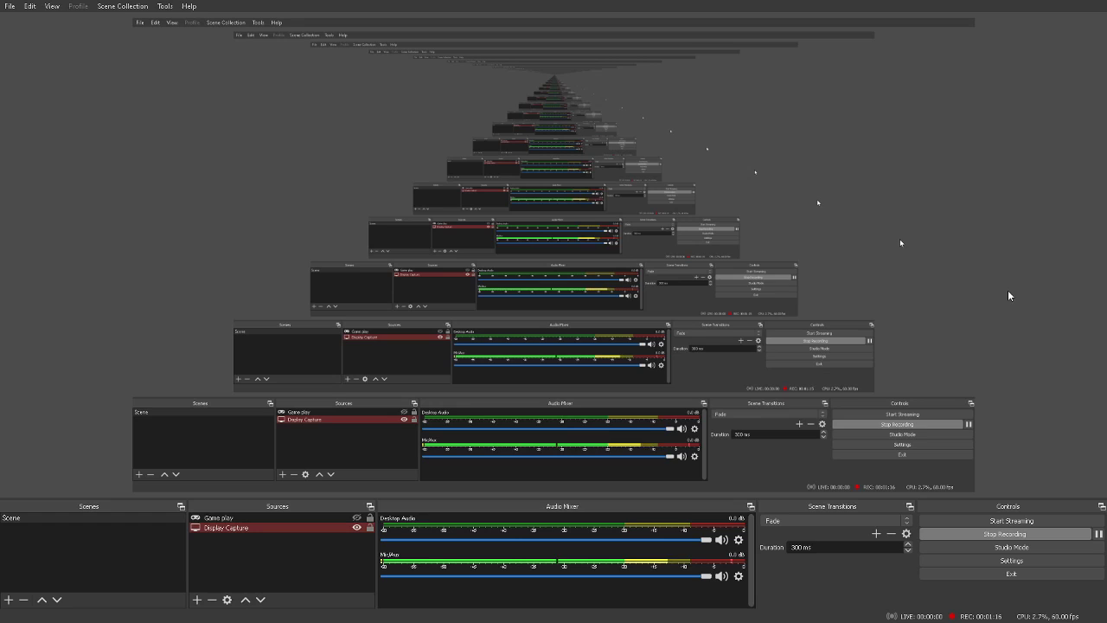
# Open OBS Settings, move the window higher up, then close and reopen it
pyautogui.click(961, 565)
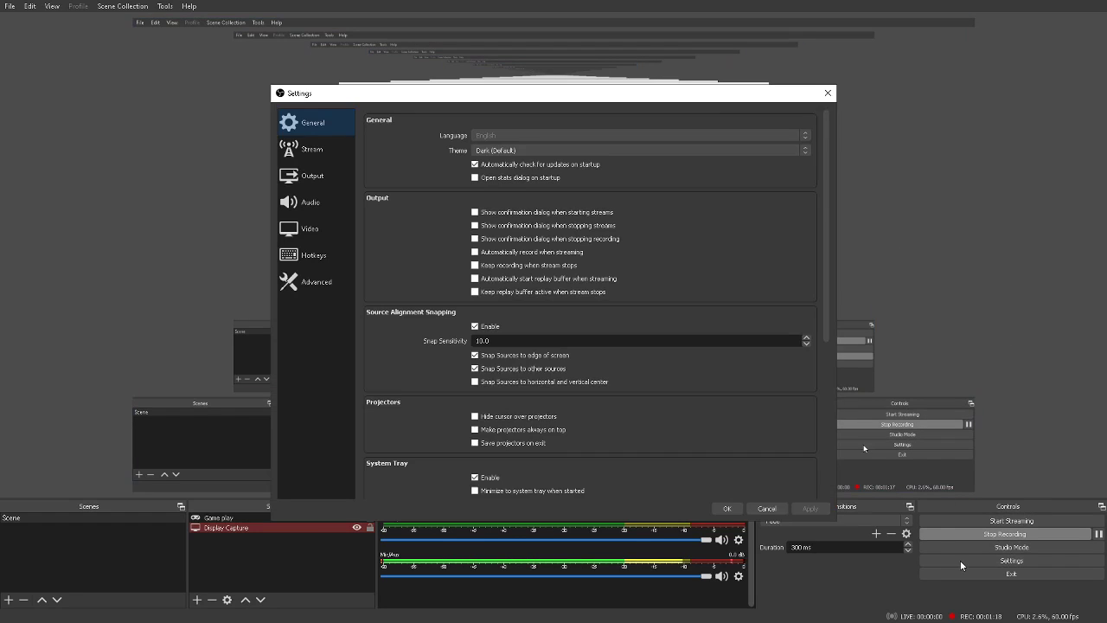
pyautogui.moveTo(803, 91); pyautogui.dragTo(739, 181)
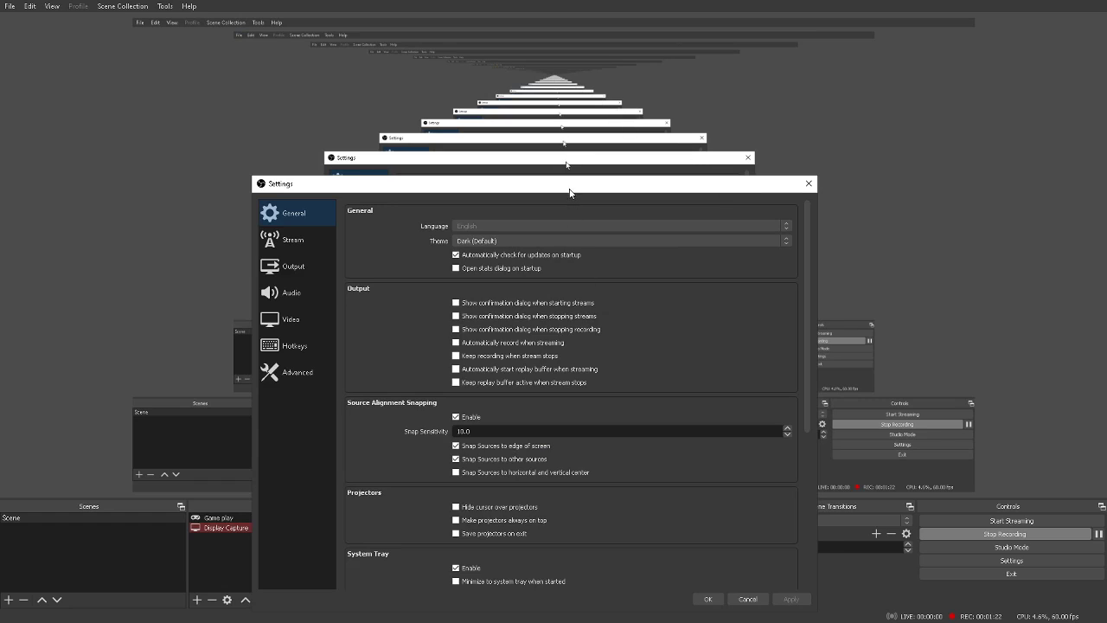
pyautogui.moveTo(571, 185); pyautogui.dragTo(566, 106)
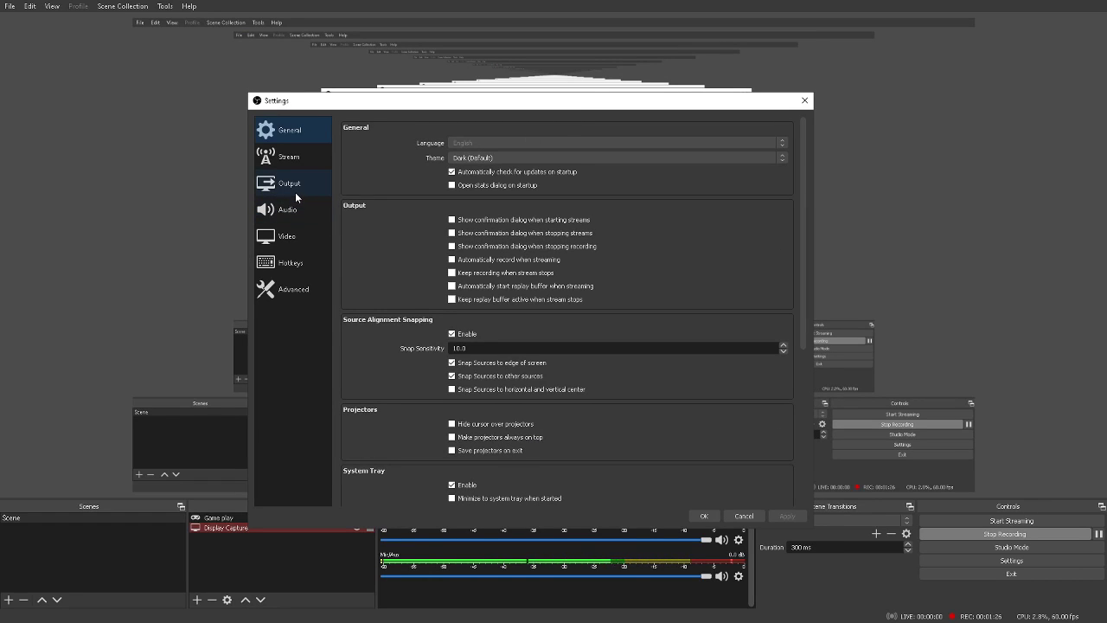
pyautogui.click(800, 106)
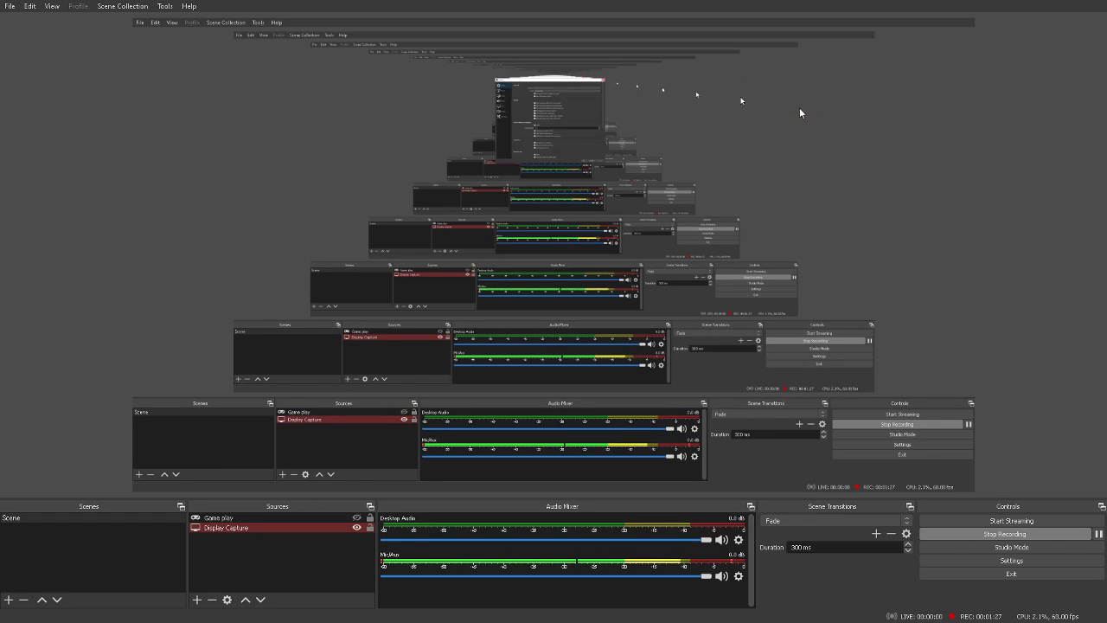
pyautogui.click(974, 562)
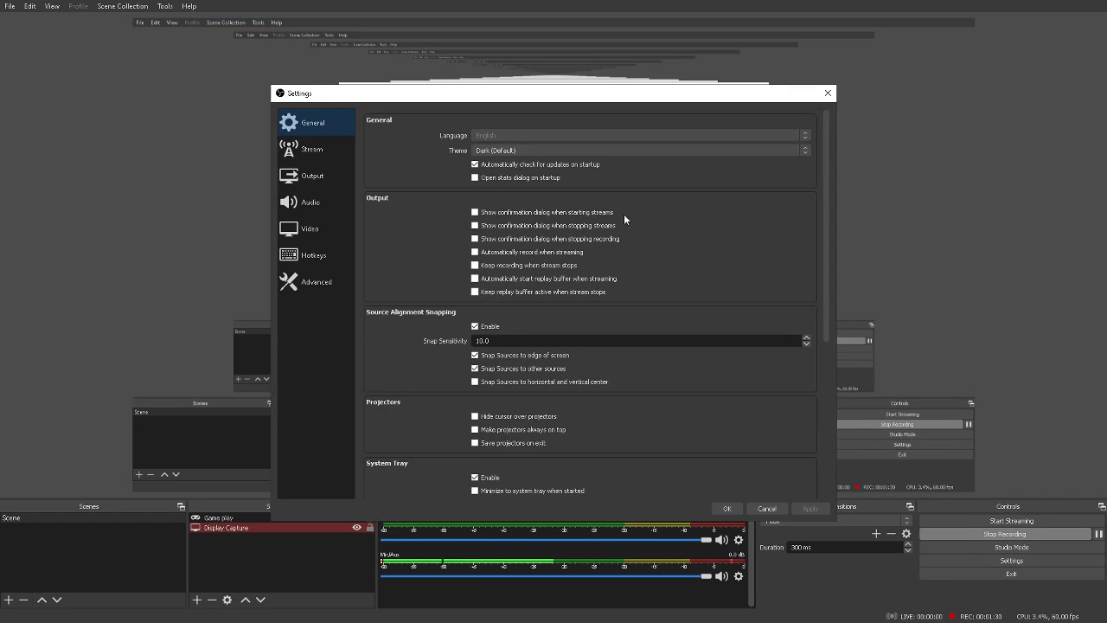
# Review the Video page, then the Audio page with Desktop Audio Default and Mic/Aux Yeti Nano
pyautogui.click(306, 228)
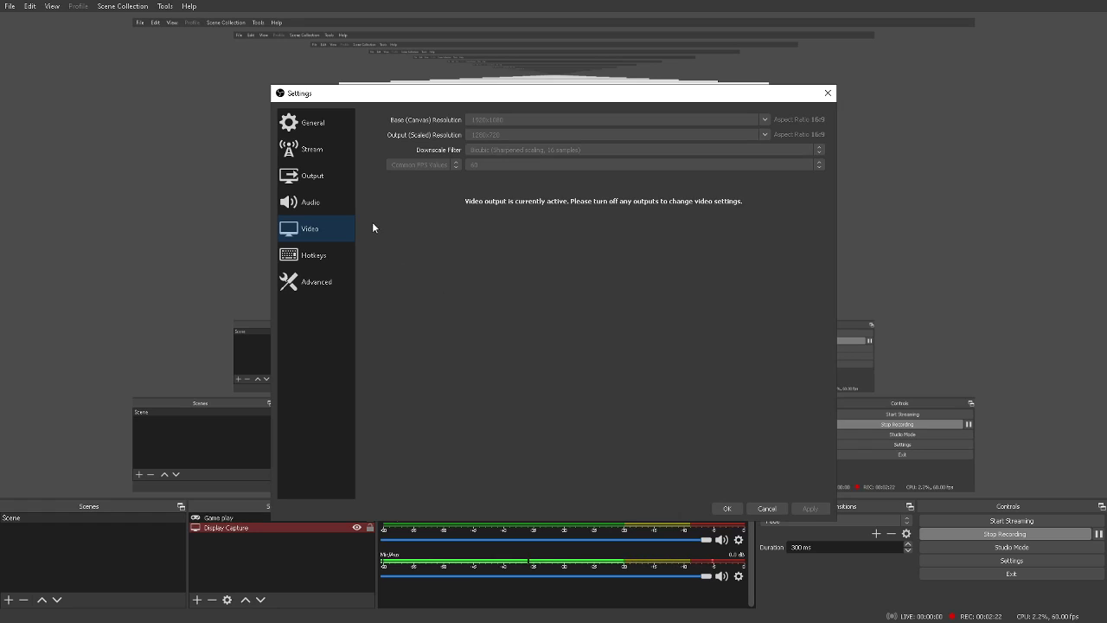
pyautogui.click(325, 202)
pyautogui.scroll(-1, 537, 192)
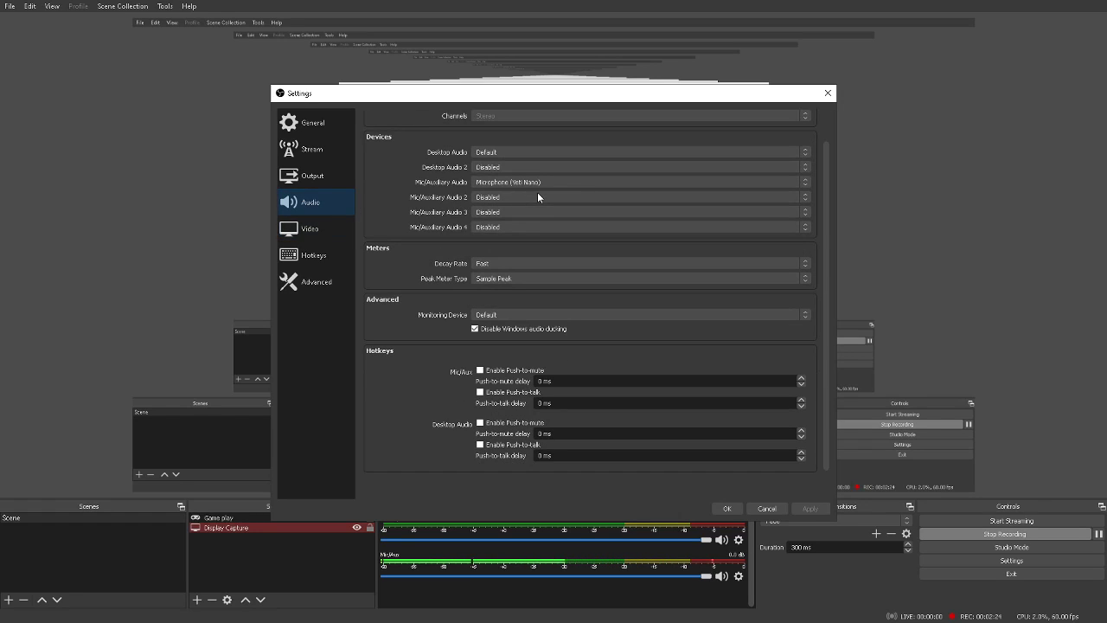
pyautogui.scroll(1, 434, 216)
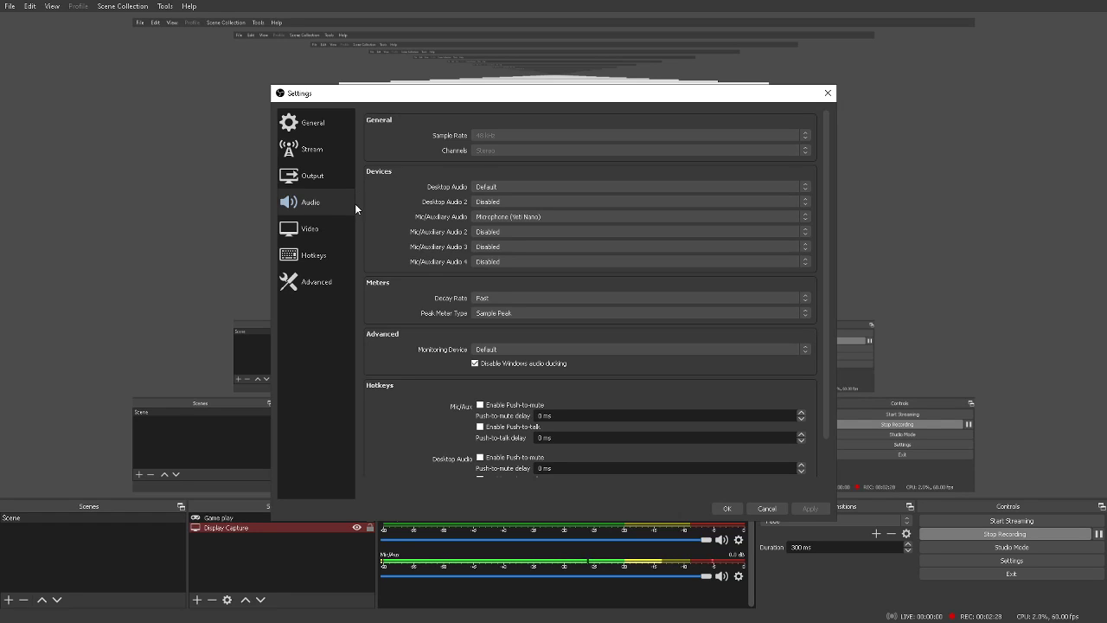
# Close Settings and confirm the Mic/Aux device stays Microphone (Yeti Nano)
pyautogui.click(828, 93)
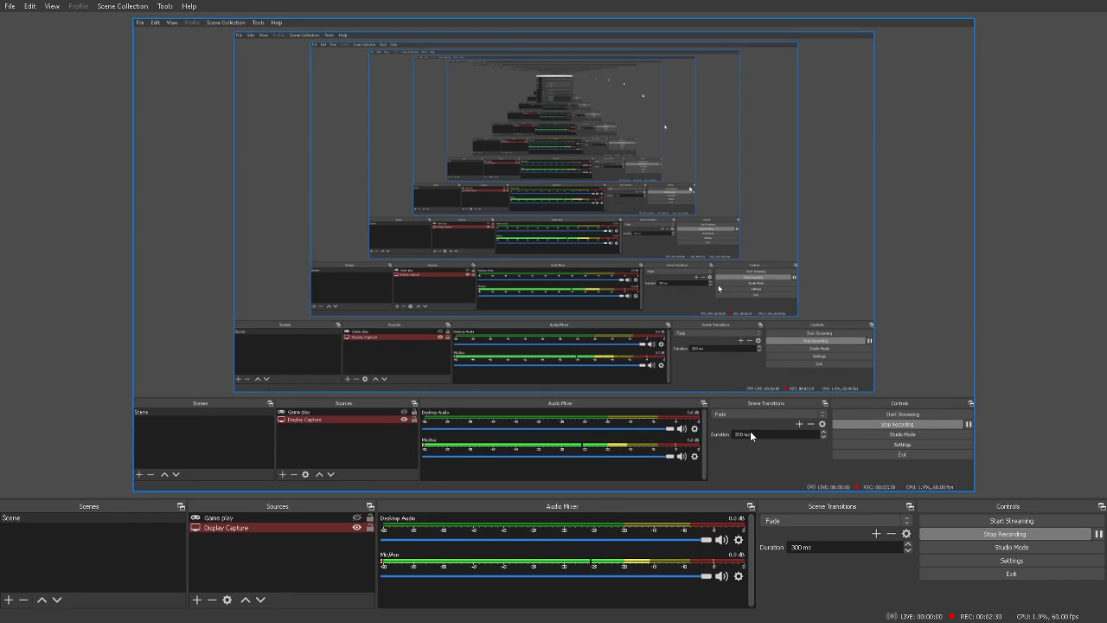
pyautogui.click(739, 576)
pyautogui.click(766, 554)
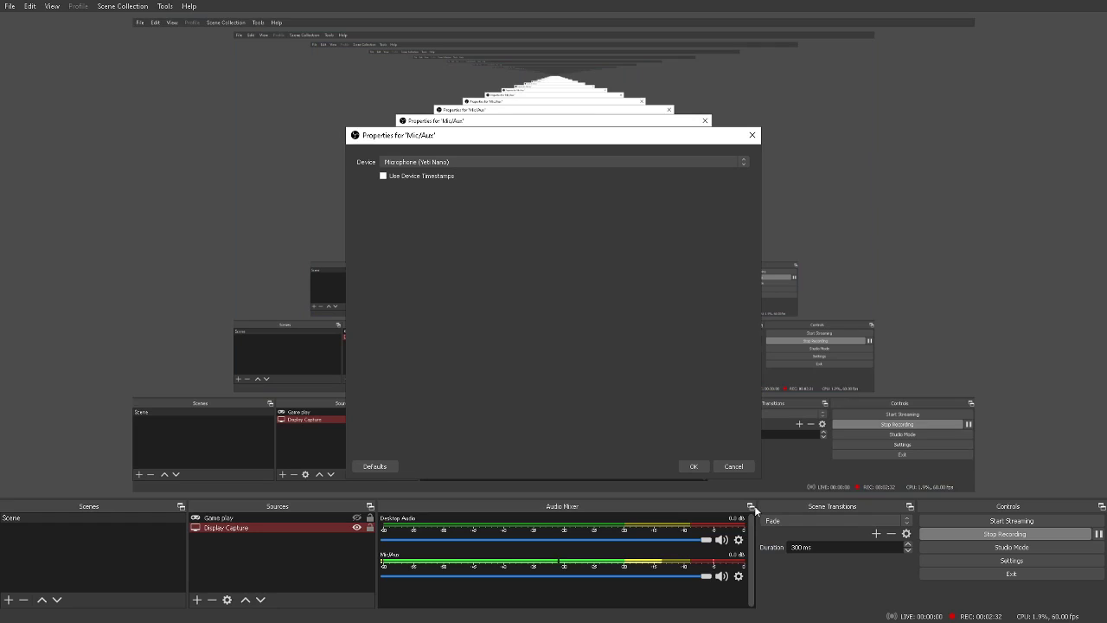
pyautogui.click(751, 136)
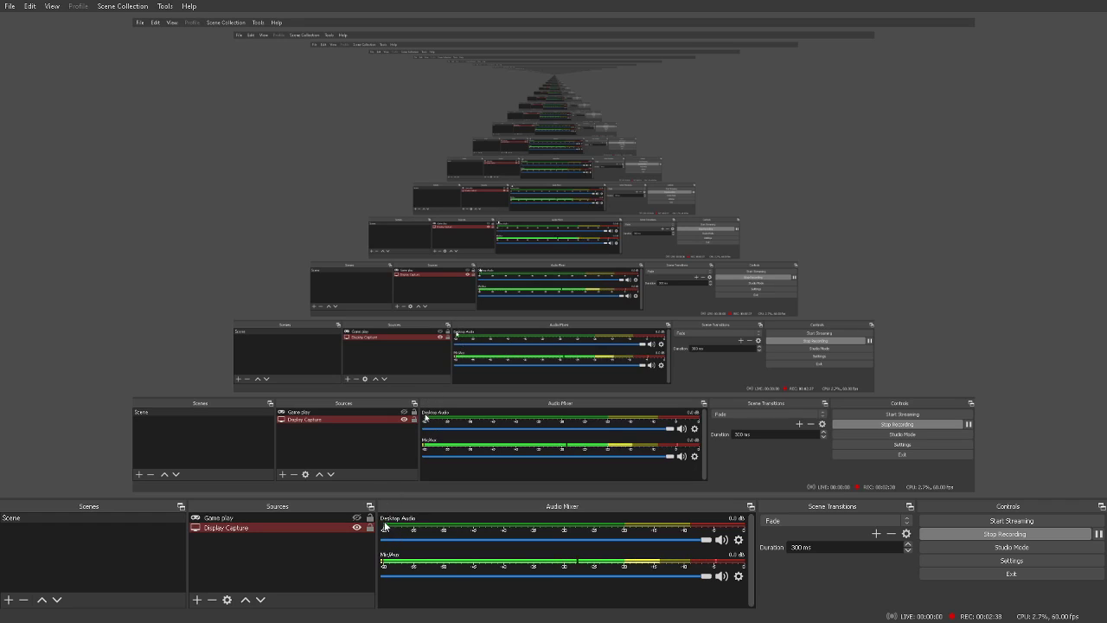
pyautogui.click(740, 577)
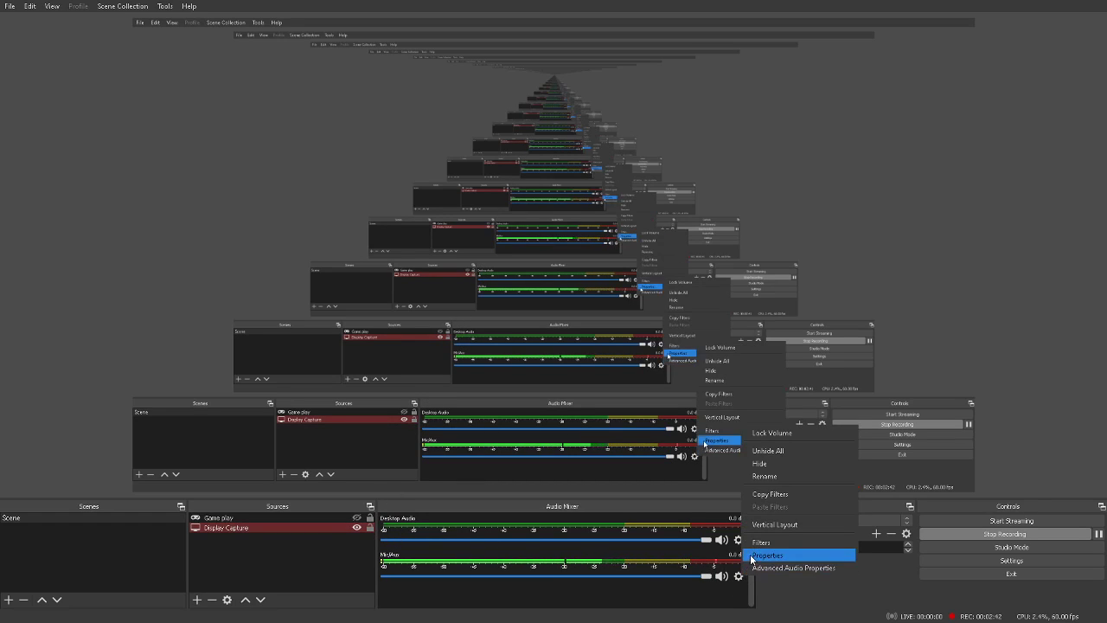
pyautogui.click(751, 554)
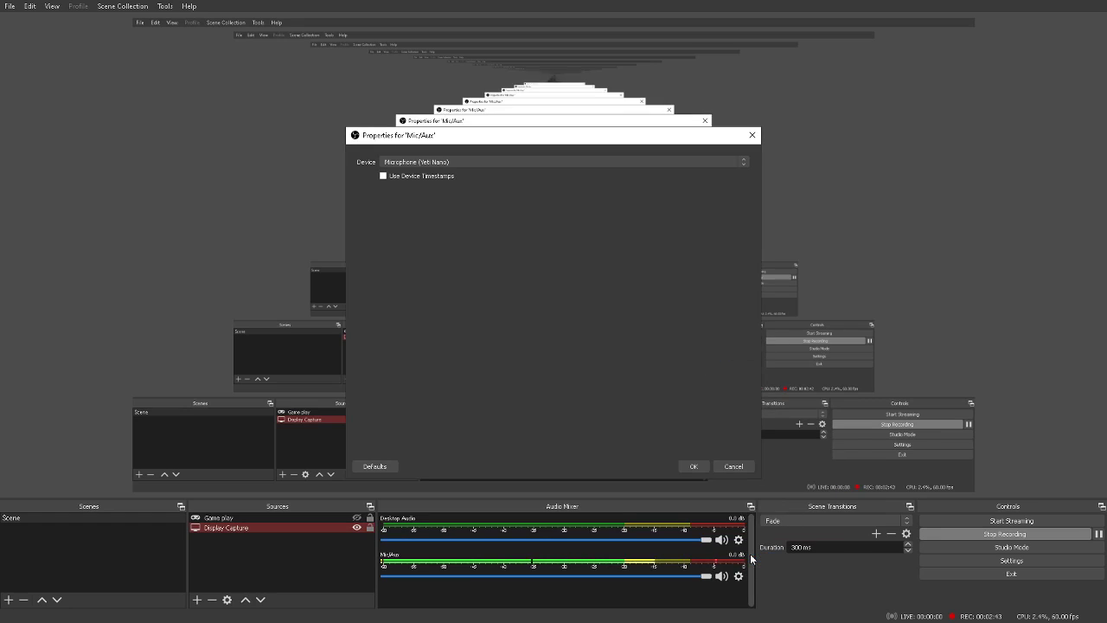
pyautogui.click(438, 162)
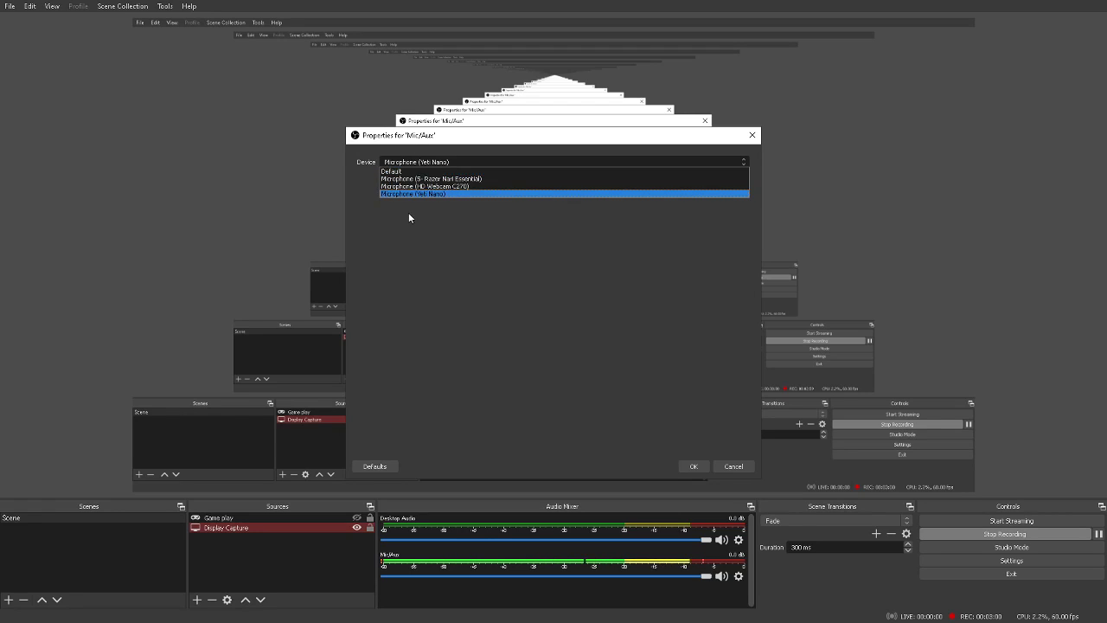
pyautogui.click(695, 466)
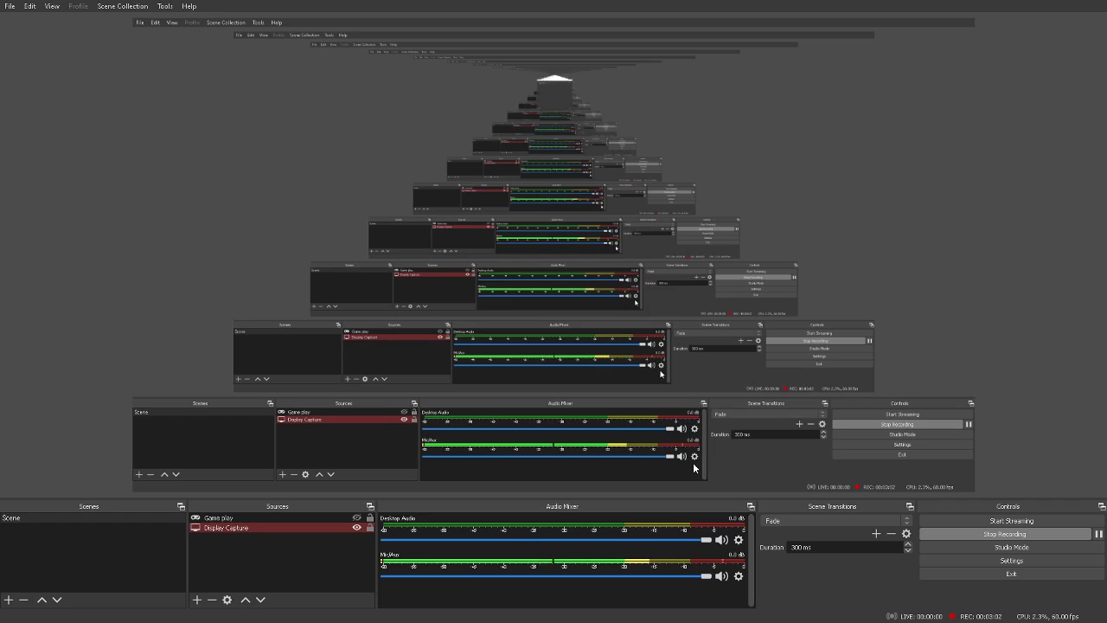
# Browse the Desktop Audio device list, cancelling the properties without changes
pyautogui.click(739, 540)
pyautogui.click(751, 525)
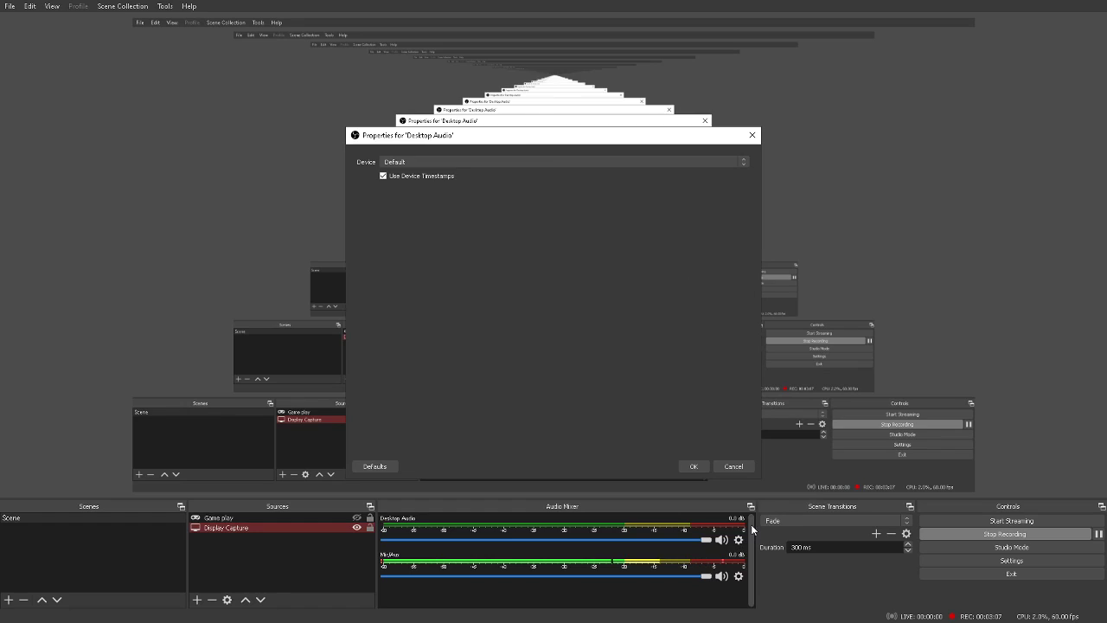
pyautogui.click(459, 162)
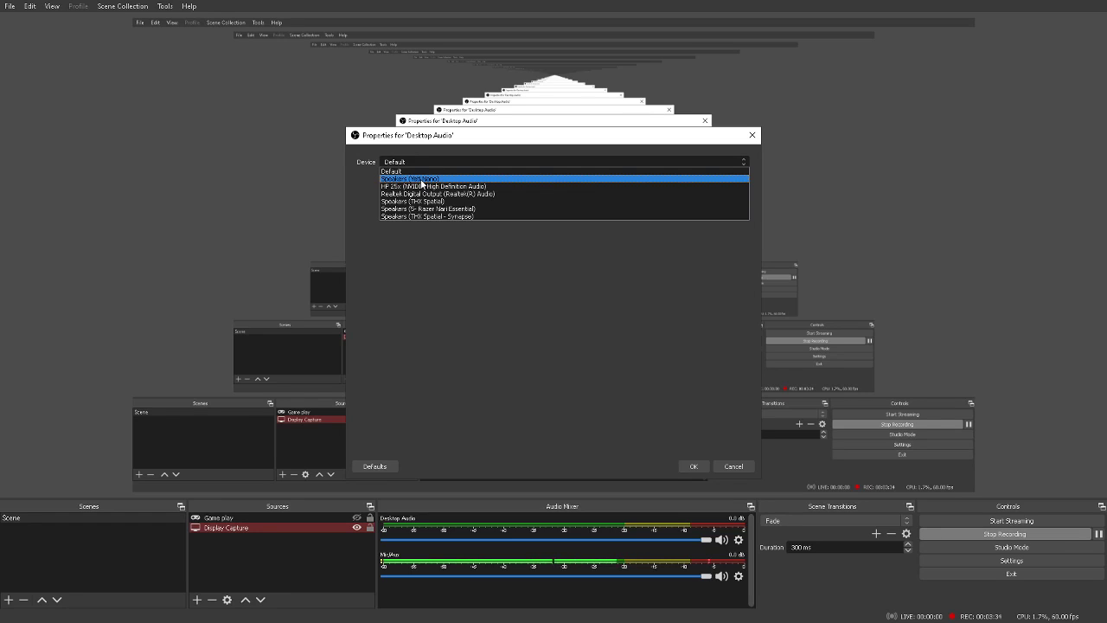
pyautogui.click(733, 467)
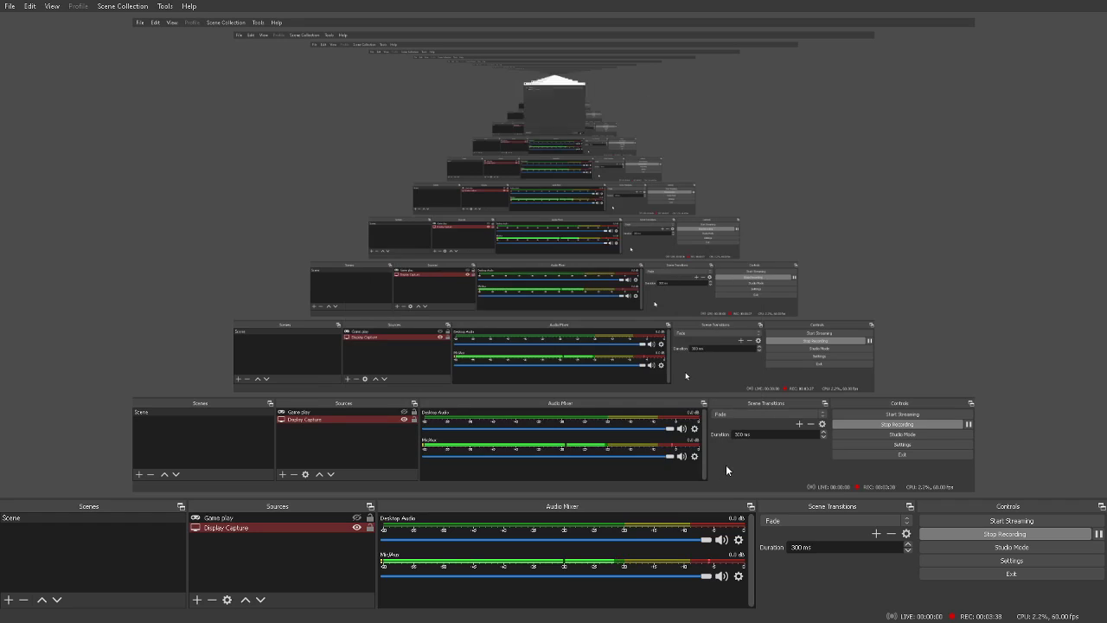
pyautogui.click(738, 539)
pyautogui.click(748, 519)
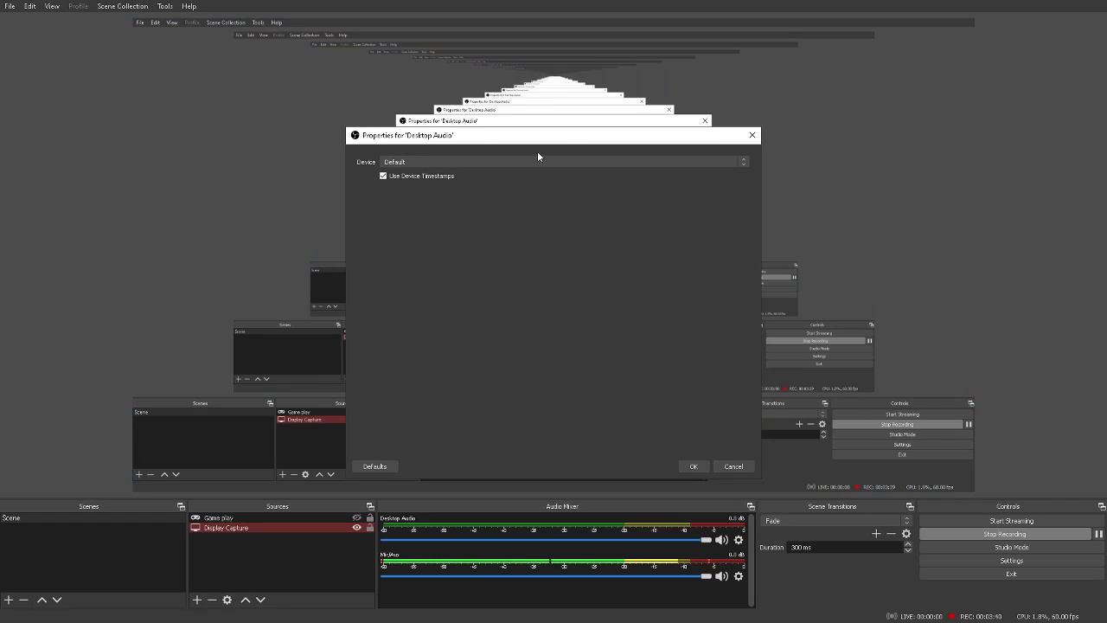
pyautogui.click(539, 160)
pyautogui.click(727, 464)
pyautogui.click(734, 466)
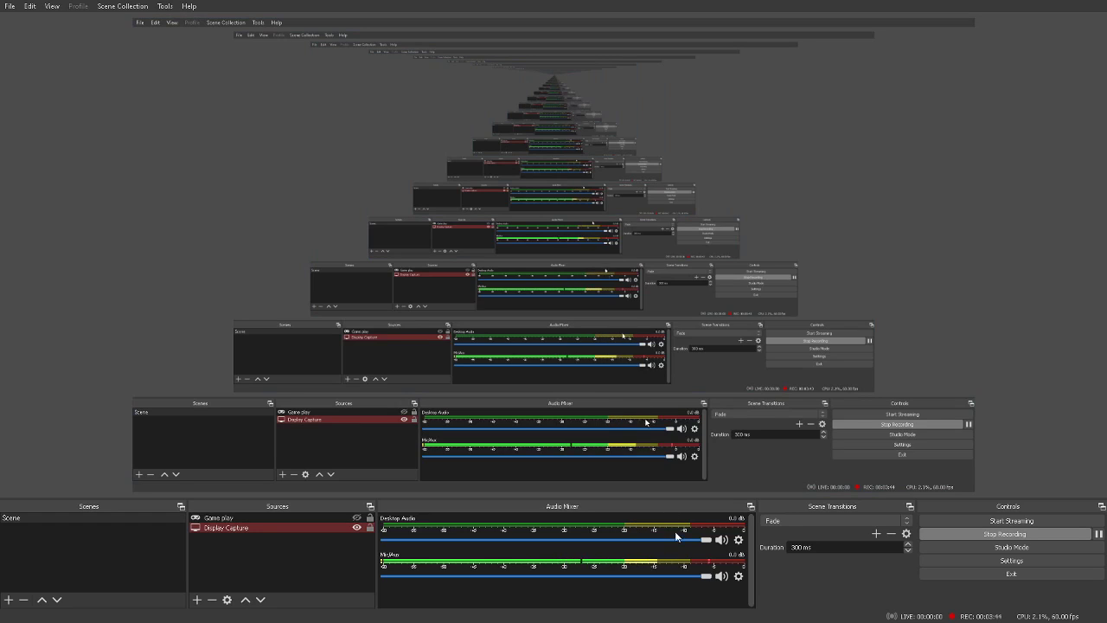
# Set the Desktop Audio device to Speakers (S- Razer Nari Essential) and confirm
pyautogui.click(738, 539)
pyautogui.click(751, 529)
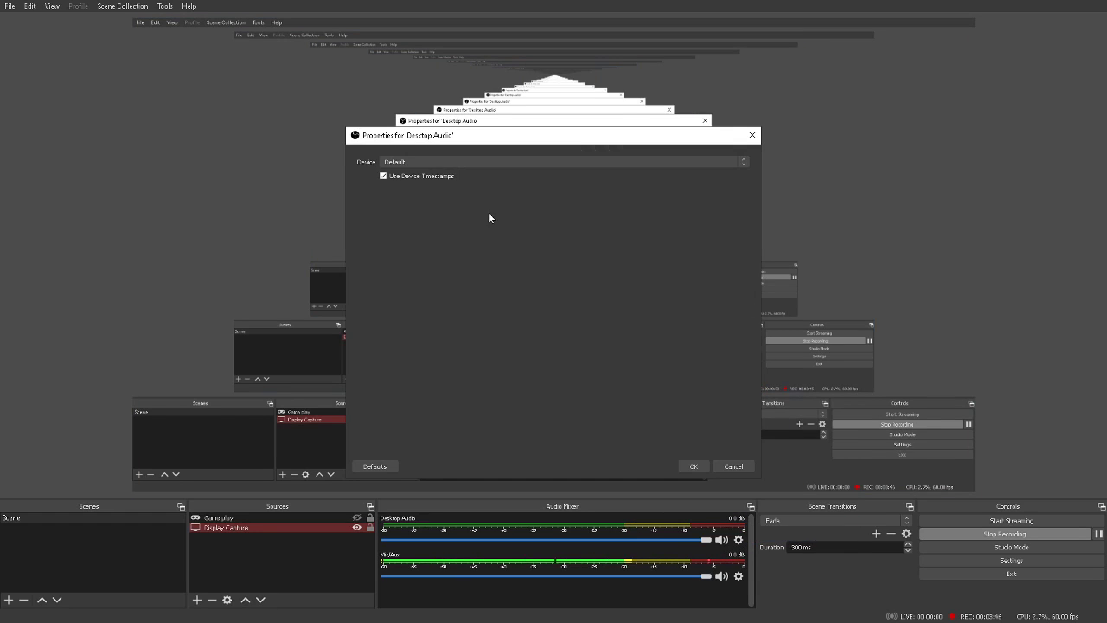
pyautogui.click(448, 164)
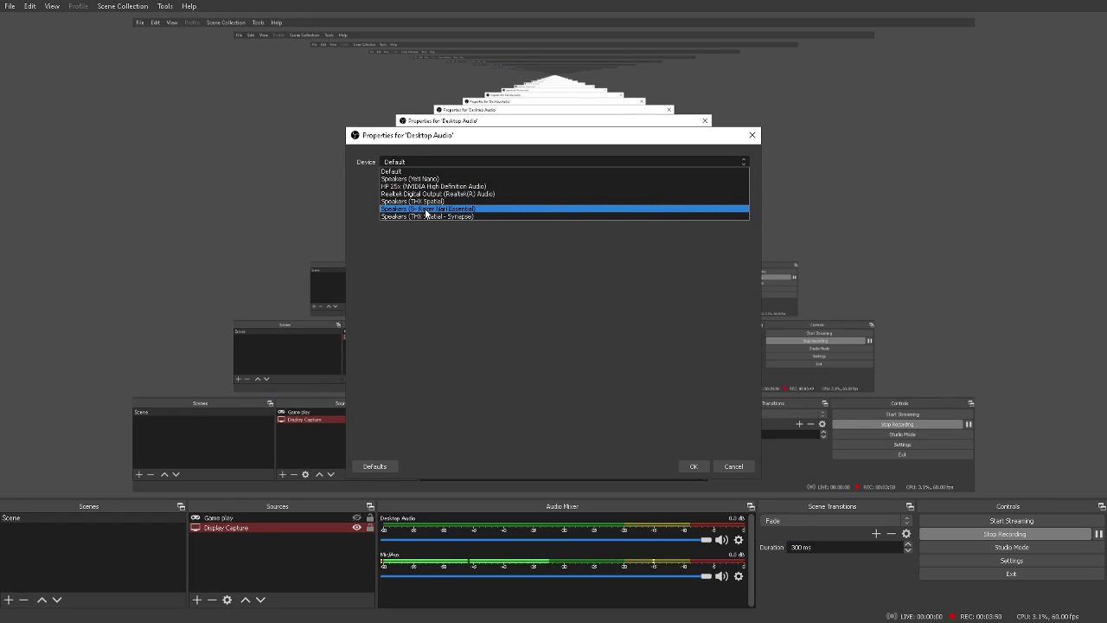
pyautogui.click(426, 212)
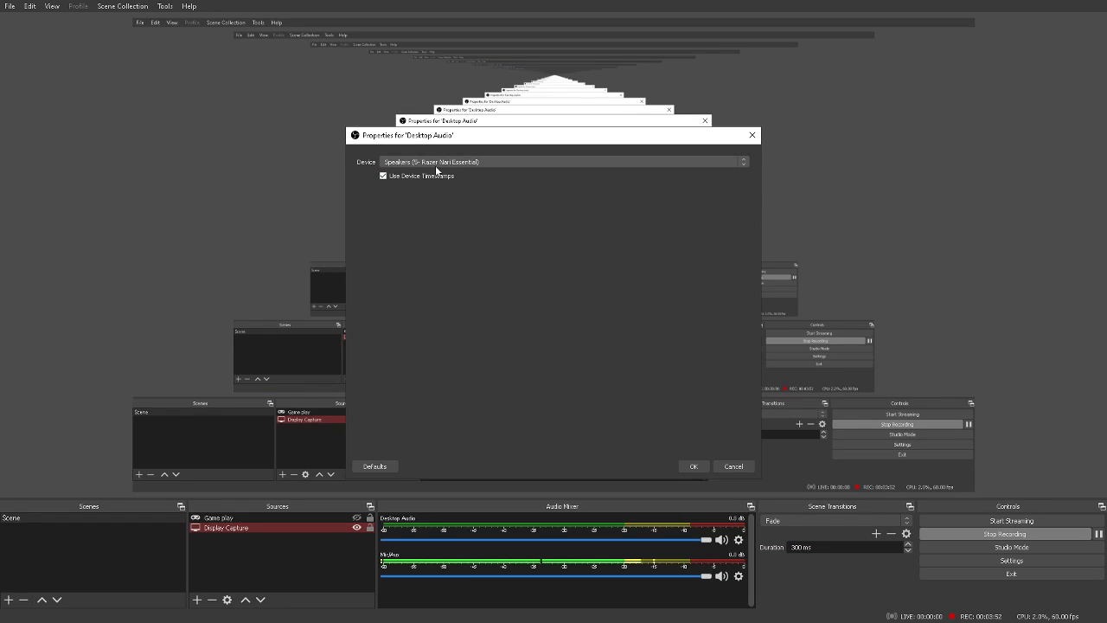
pyautogui.click(695, 466)
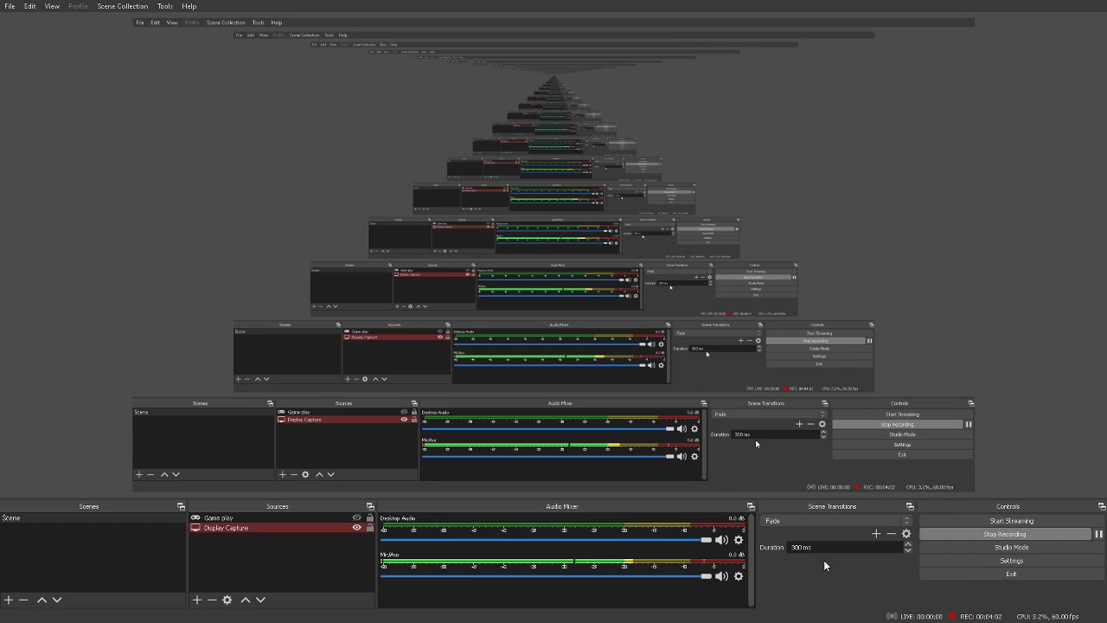
# Open Settings and look through the Output, Audio, Video, Hotkeys, Advanced and General pages
pyautogui.click(934, 560)
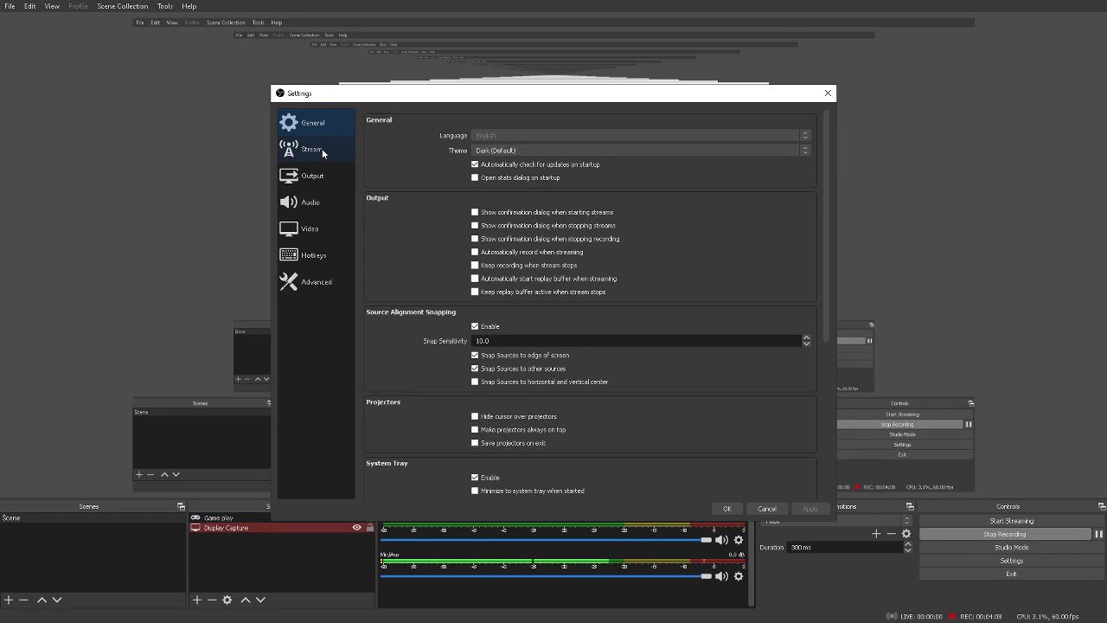
pyautogui.click(320, 177)
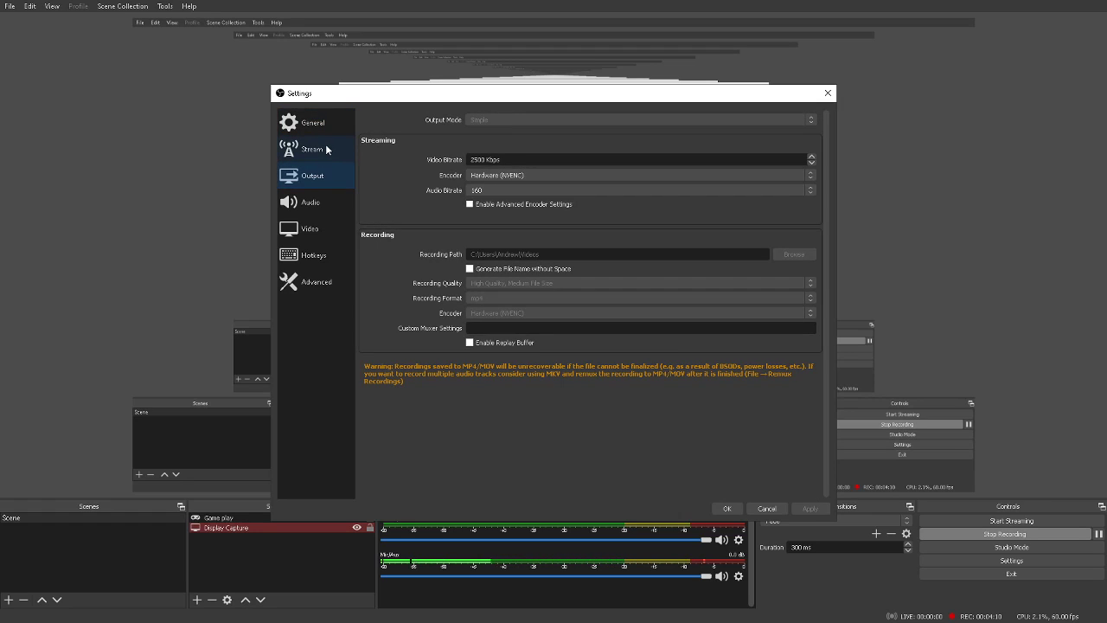
pyautogui.click(312, 204)
pyautogui.click(310, 228)
pyautogui.click(313, 254)
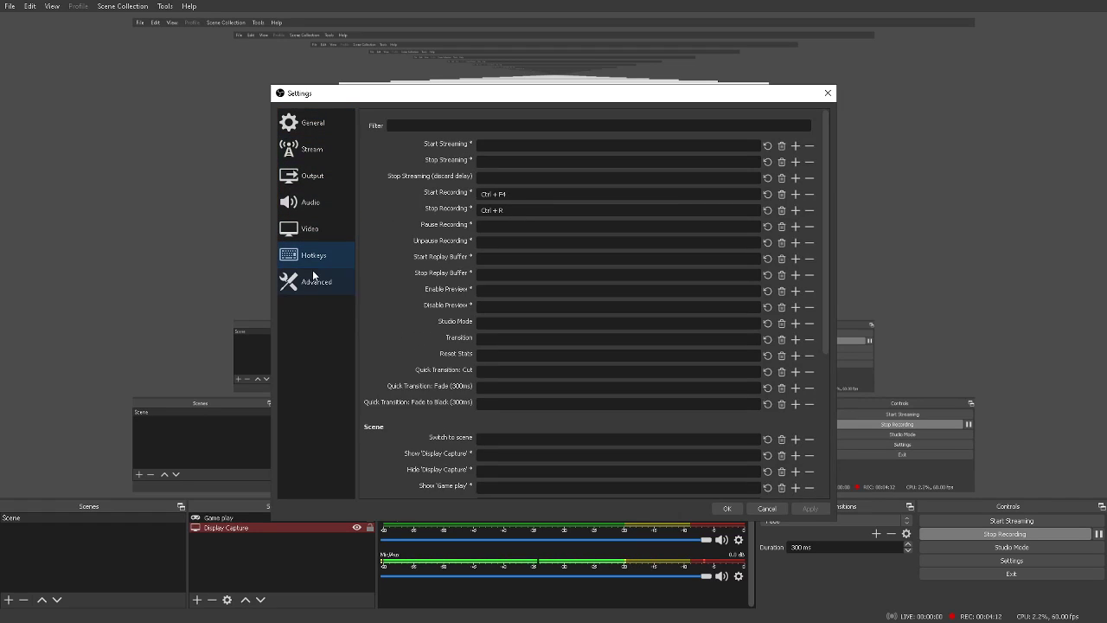
pyautogui.click(310, 280)
pyautogui.click(313, 158)
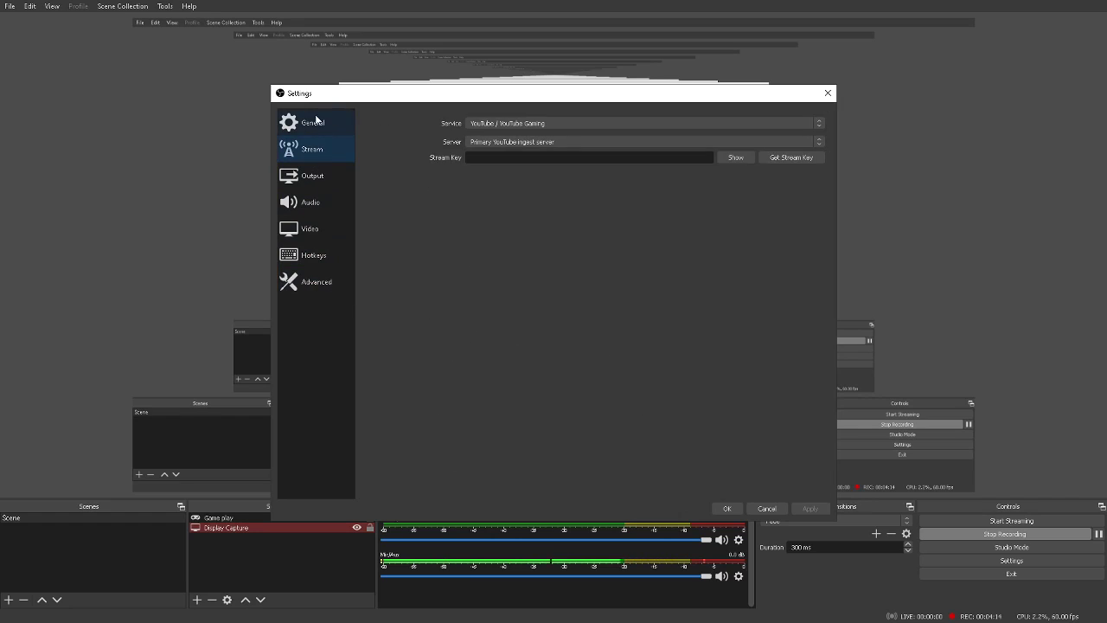
pyautogui.click(312, 121)
pyautogui.click(312, 149)
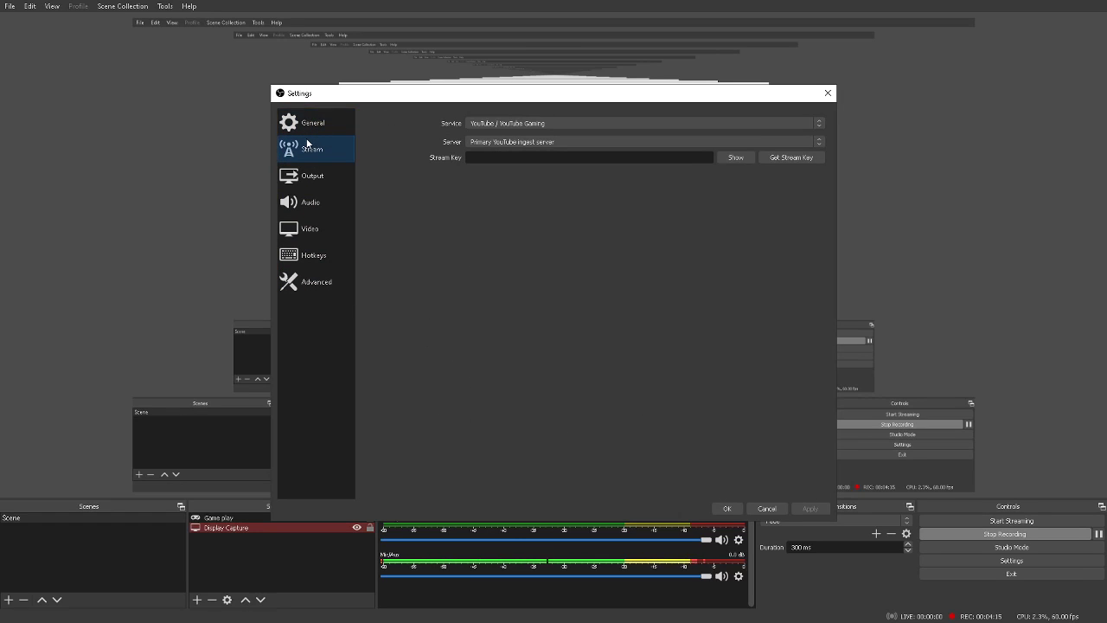
# Keep the stream service YouTube / YouTube Gaming with the Primary YouTube ingest server
pyautogui.click(489, 125)
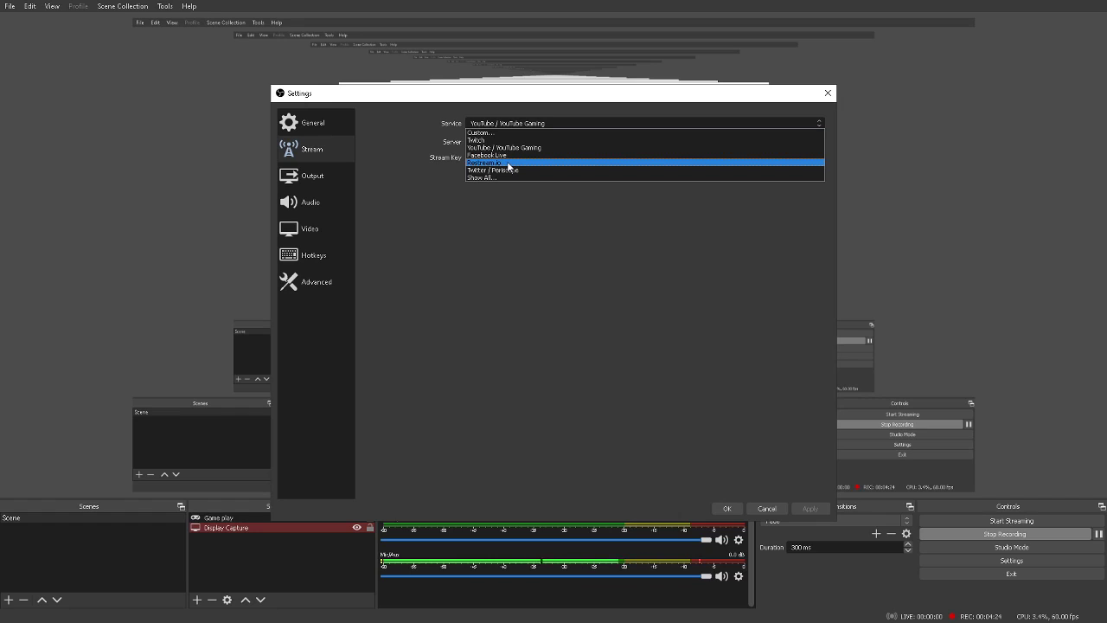
pyautogui.click(506, 201)
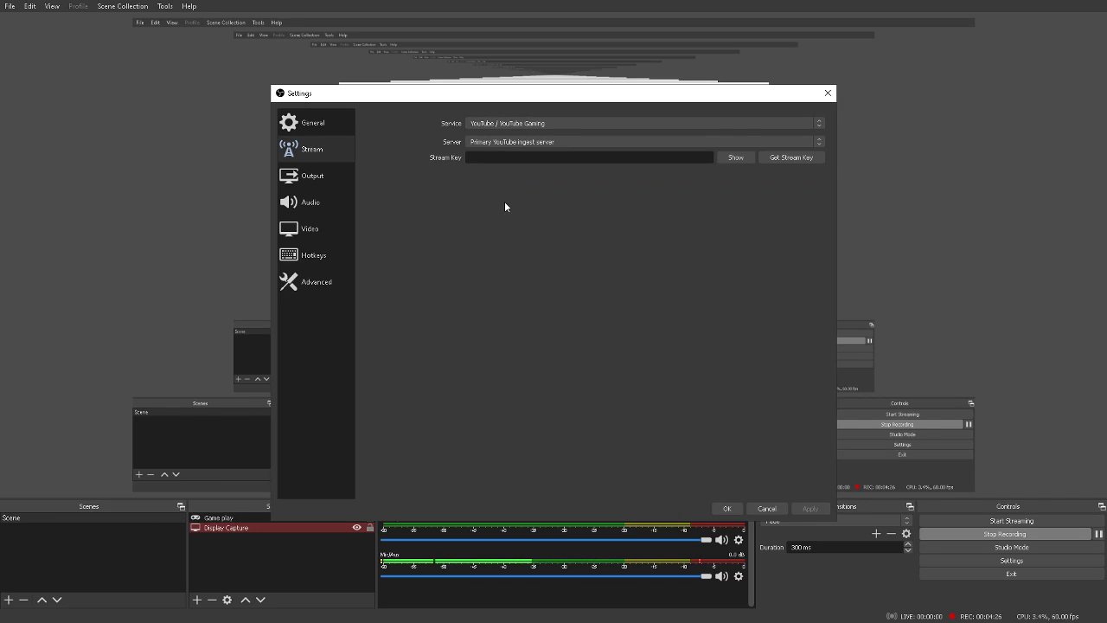
pyautogui.click(496, 124)
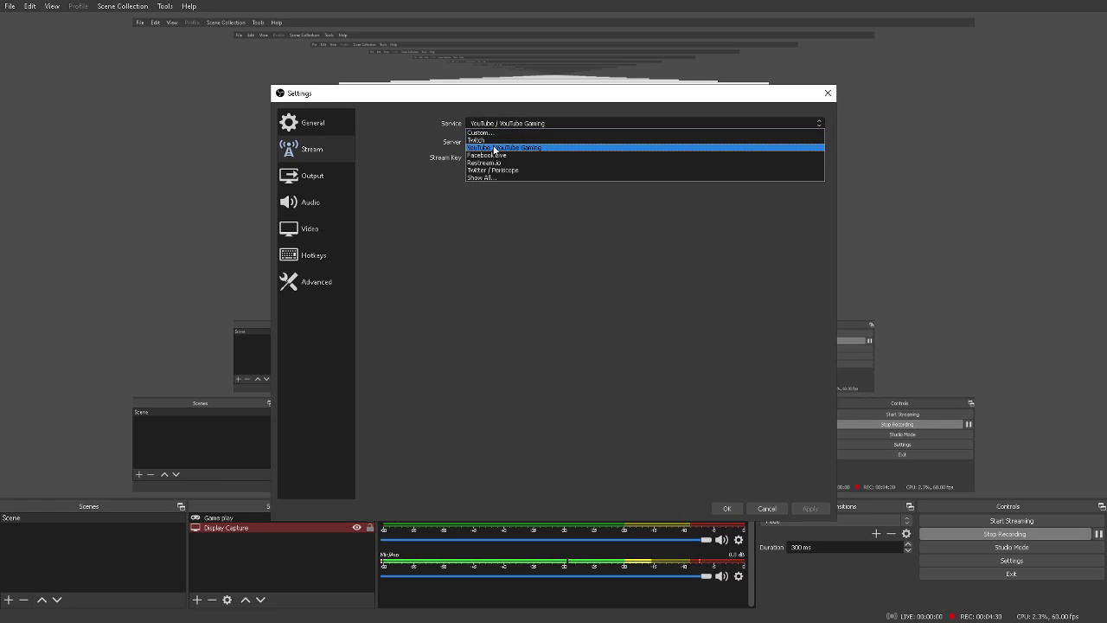
pyautogui.click(504, 126)
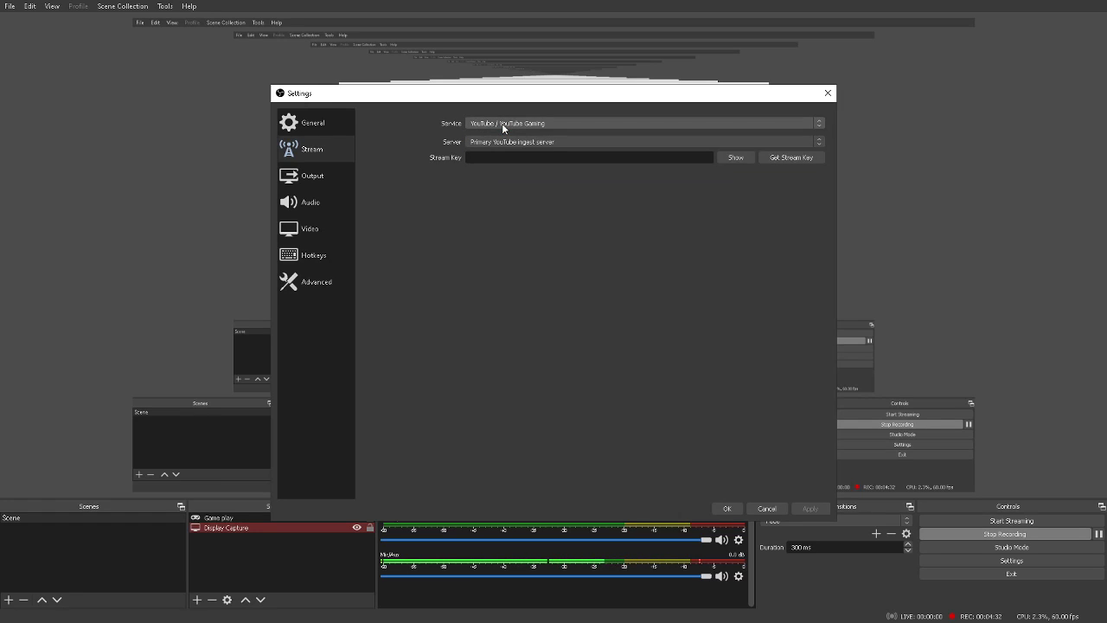
pyautogui.click(503, 126)
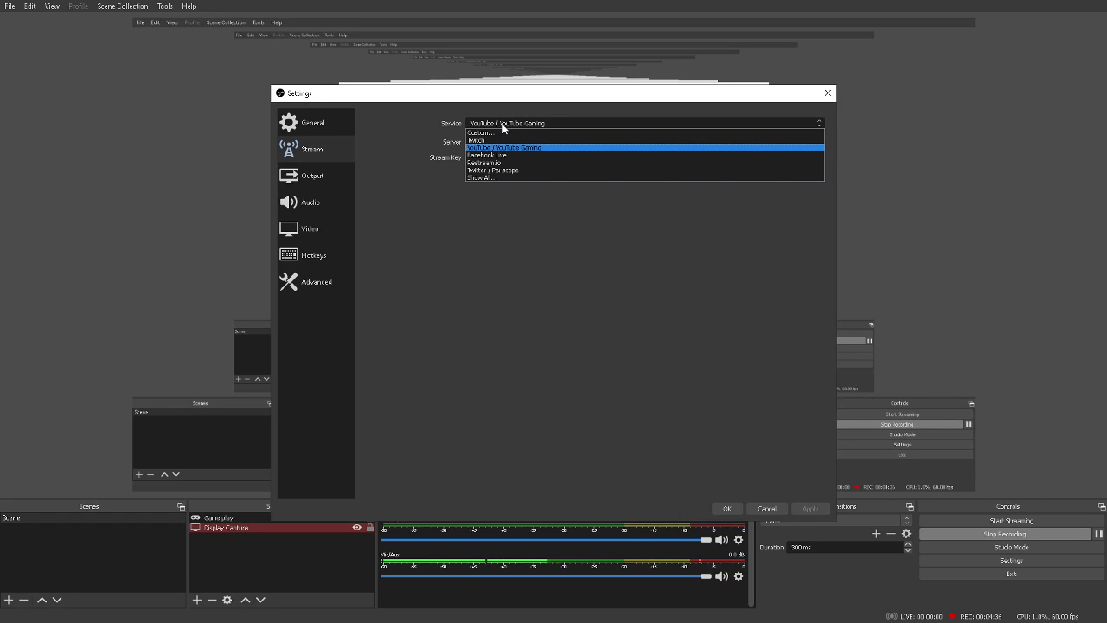
pyautogui.click(504, 127)
pyautogui.click(506, 142)
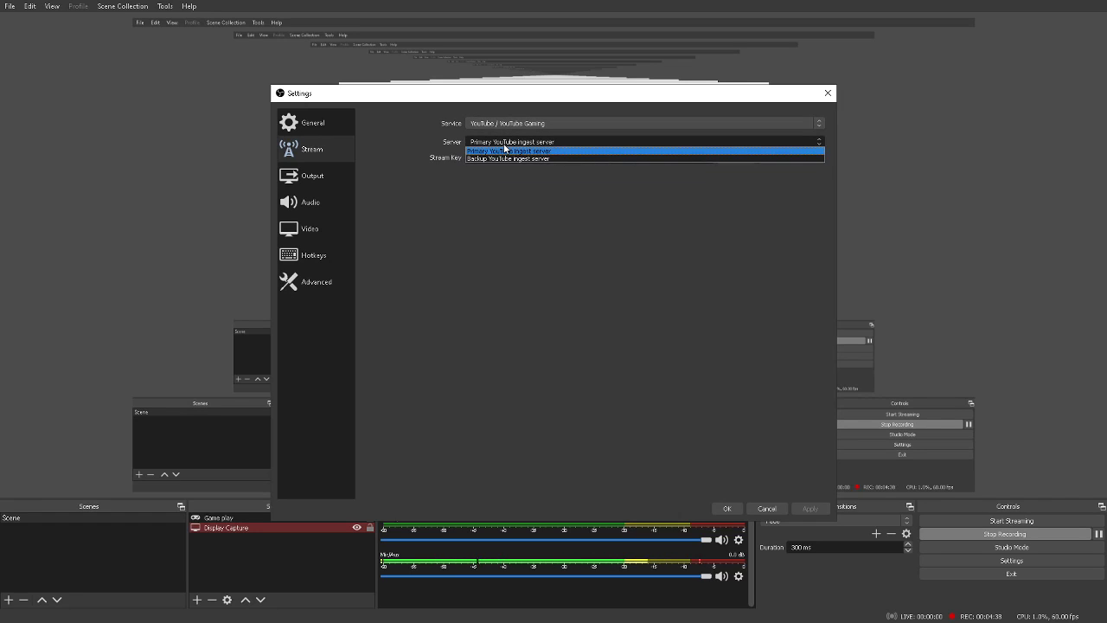
pyautogui.click(505, 150)
pyautogui.click(487, 142)
pyautogui.click(487, 144)
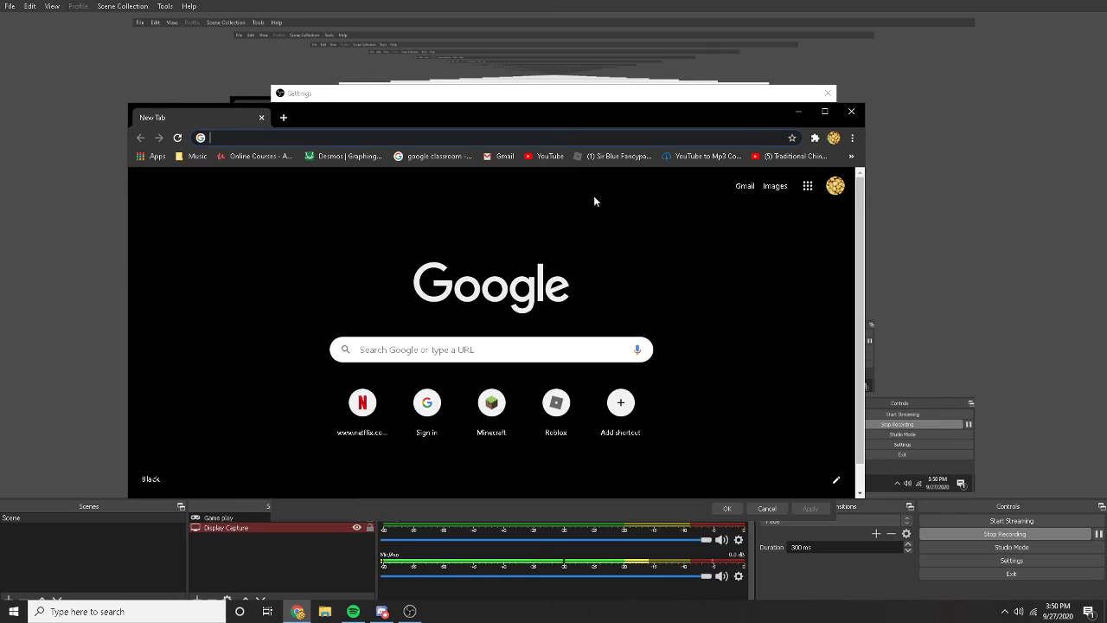
# Maximize Chrome, visit the YouTube home page and open its account and Create menus
pyautogui.click(826, 112)
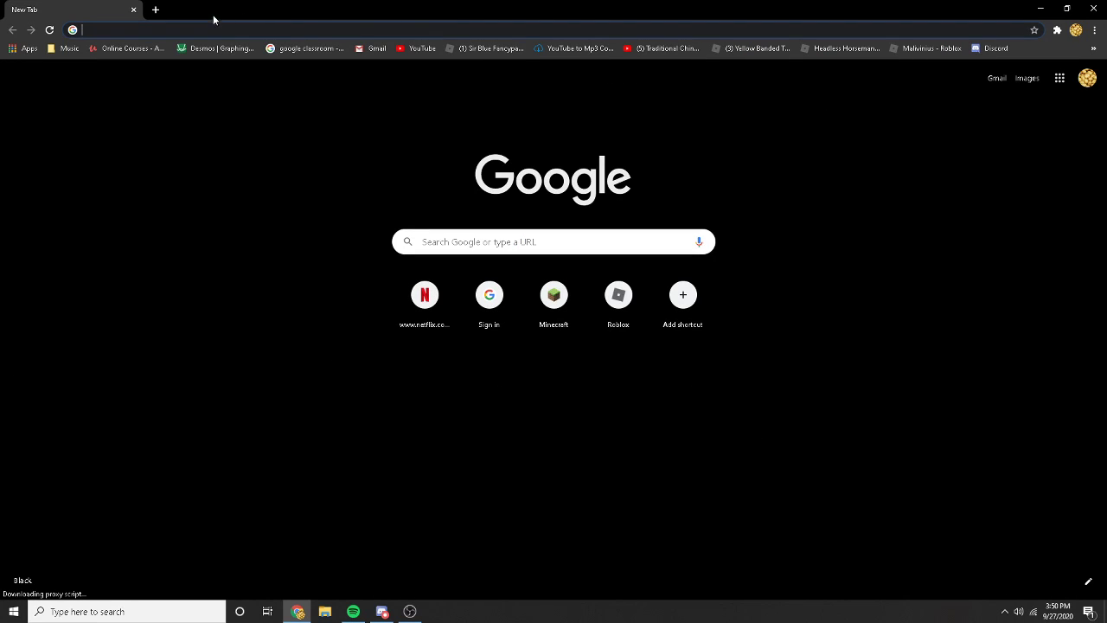
pyautogui.click(403, 49)
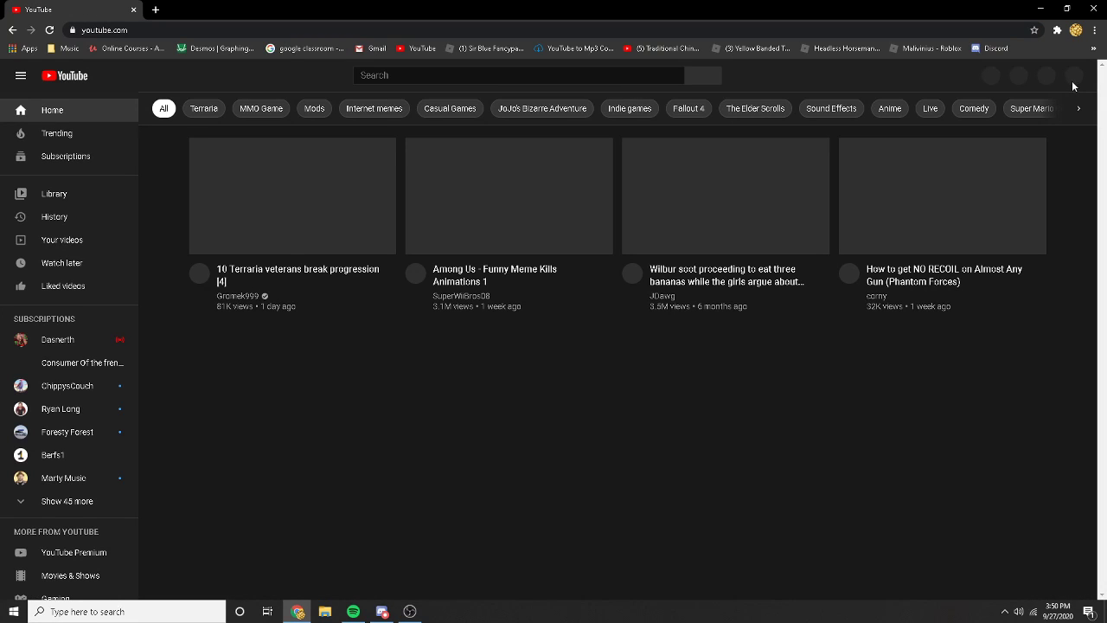
pyautogui.click(1073, 77)
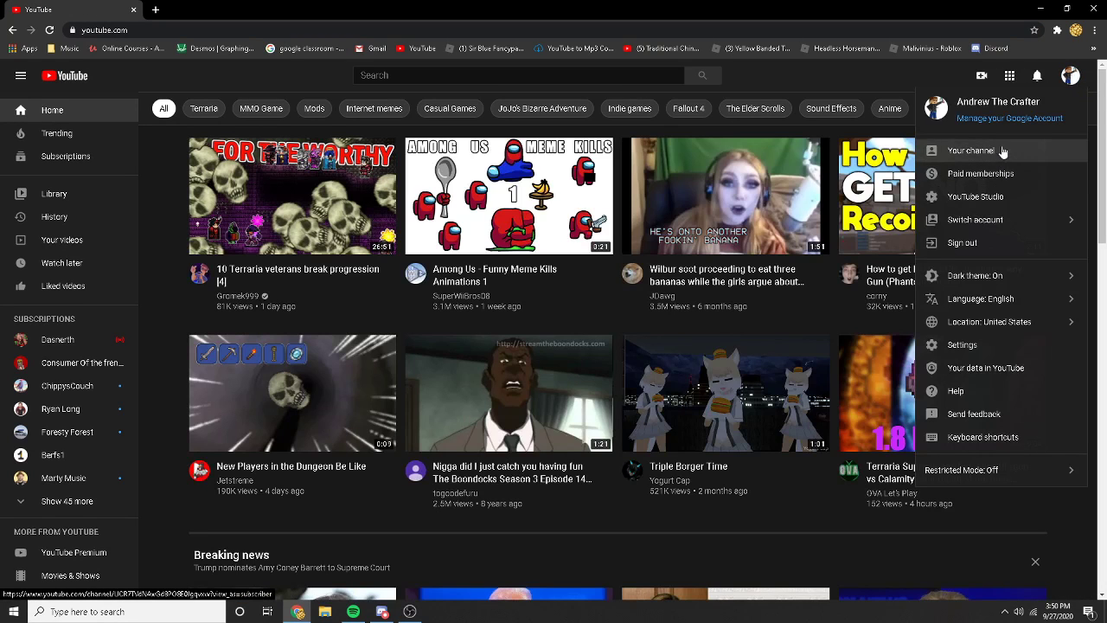
pyautogui.click(982, 80)
pyautogui.click(1008, 126)
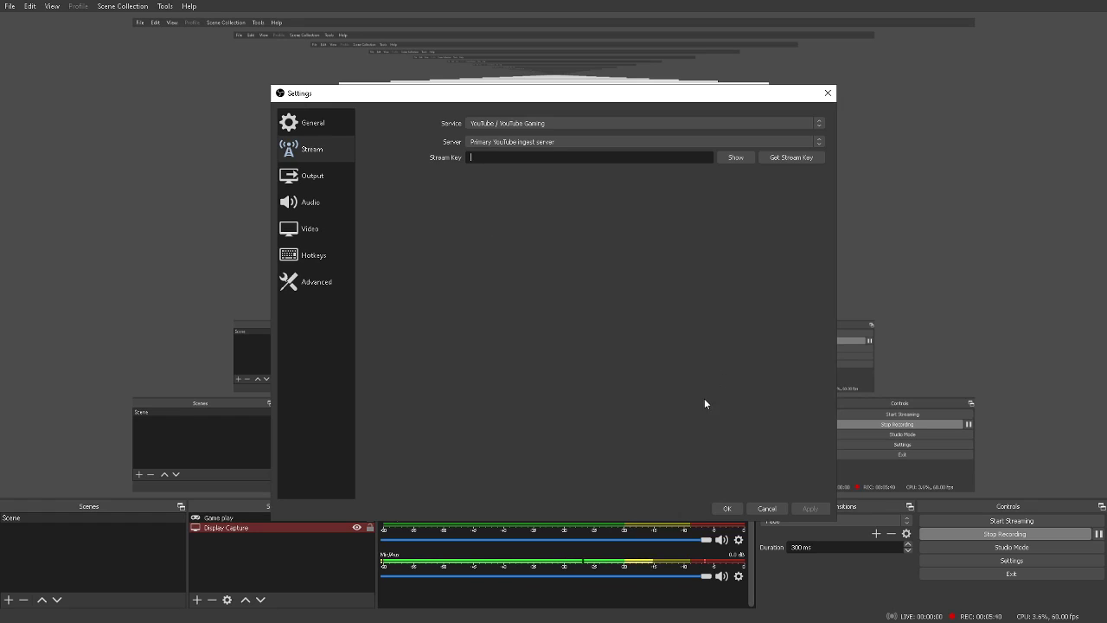
# Review the Output page (2500 Kbps, Hardware NVENC, 160 audio) and briefly check This PC
pyautogui.click(315, 180)
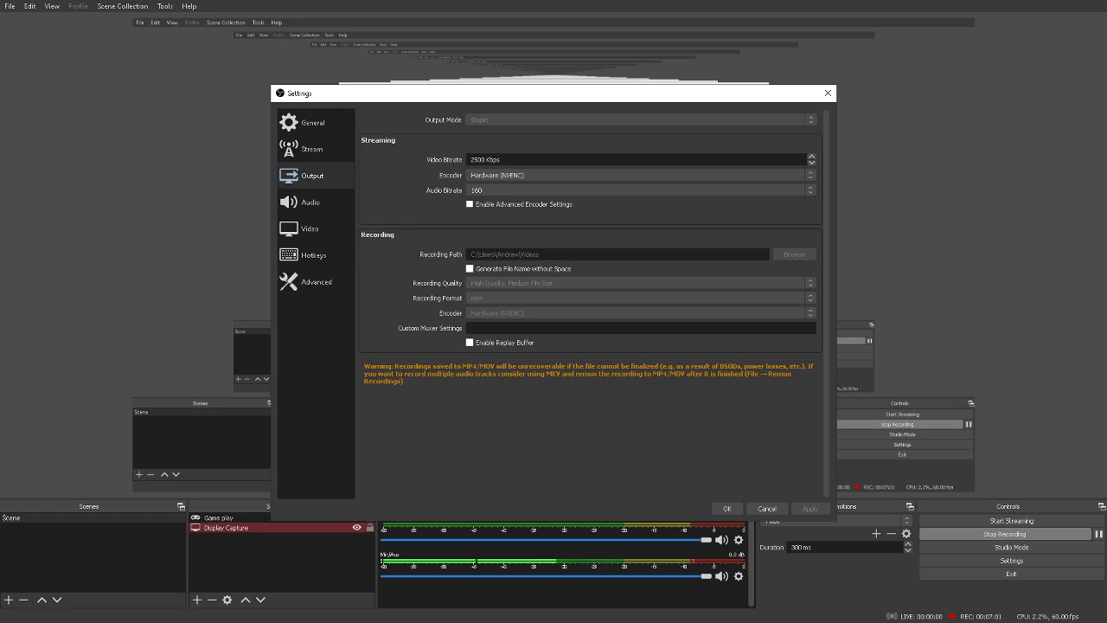
pyautogui.press('super+e')
pyautogui.scroll(-5, 142, 224)
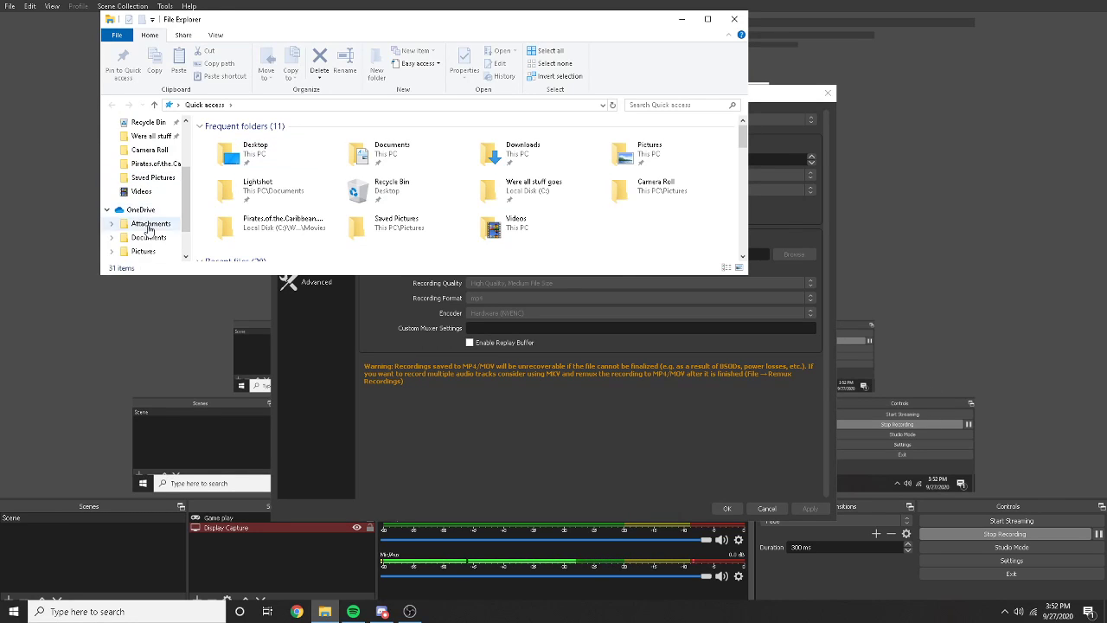
pyautogui.click(138, 227)
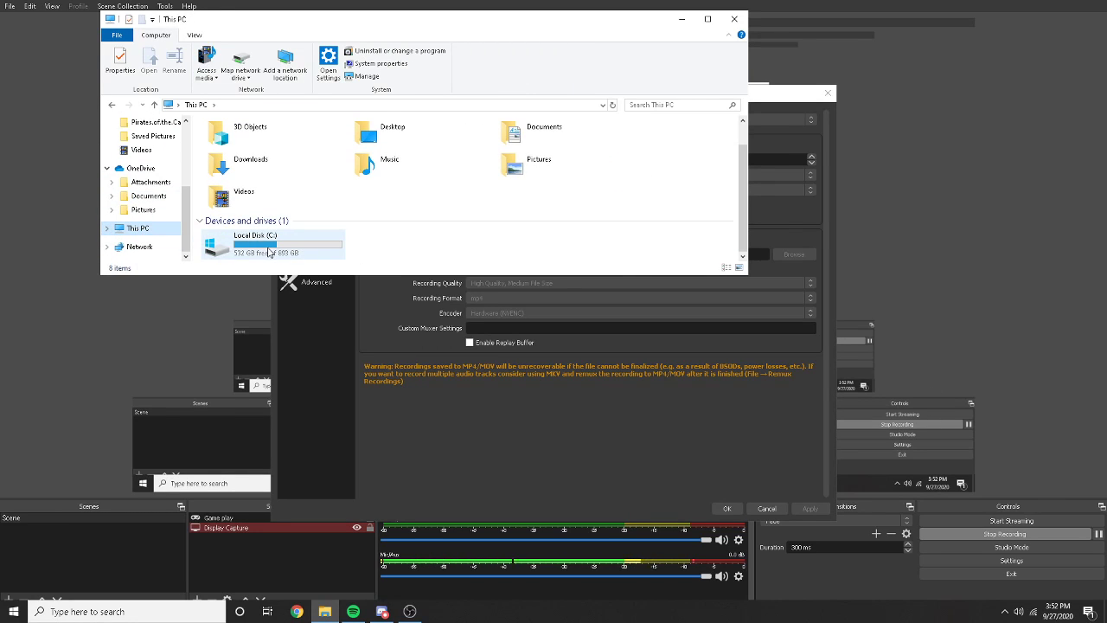
pyautogui.click(735, 19)
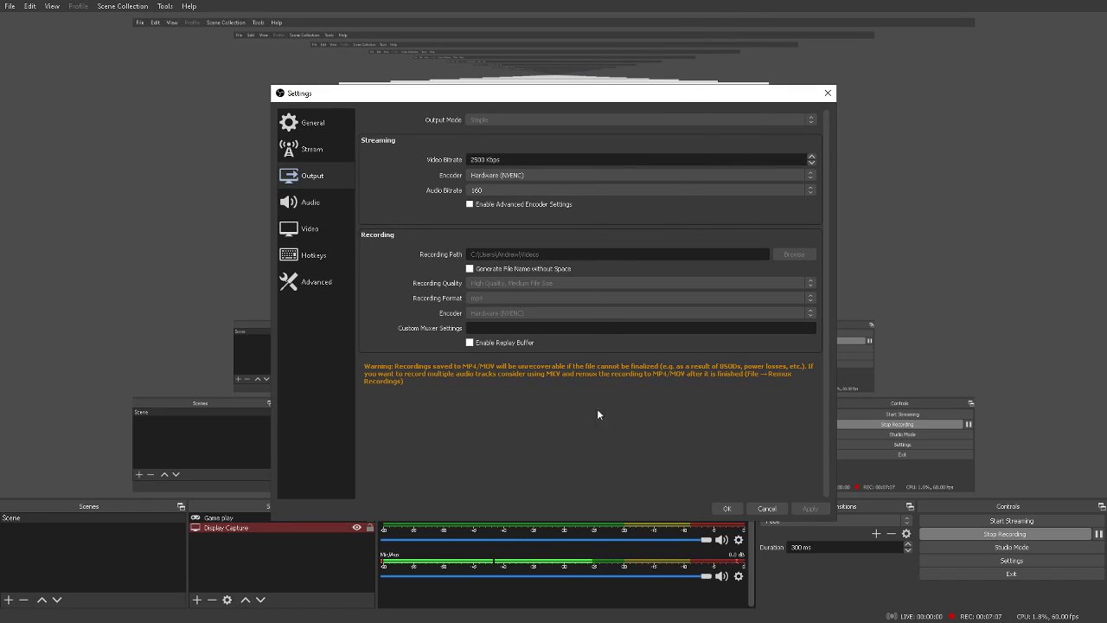
# Review the Hotkeys page: Start Recording Ctrl + F4, Stop Recording Ctrl + R
pyautogui.click(305, 256)
pyautogui.scroll(-2, 366, 232)
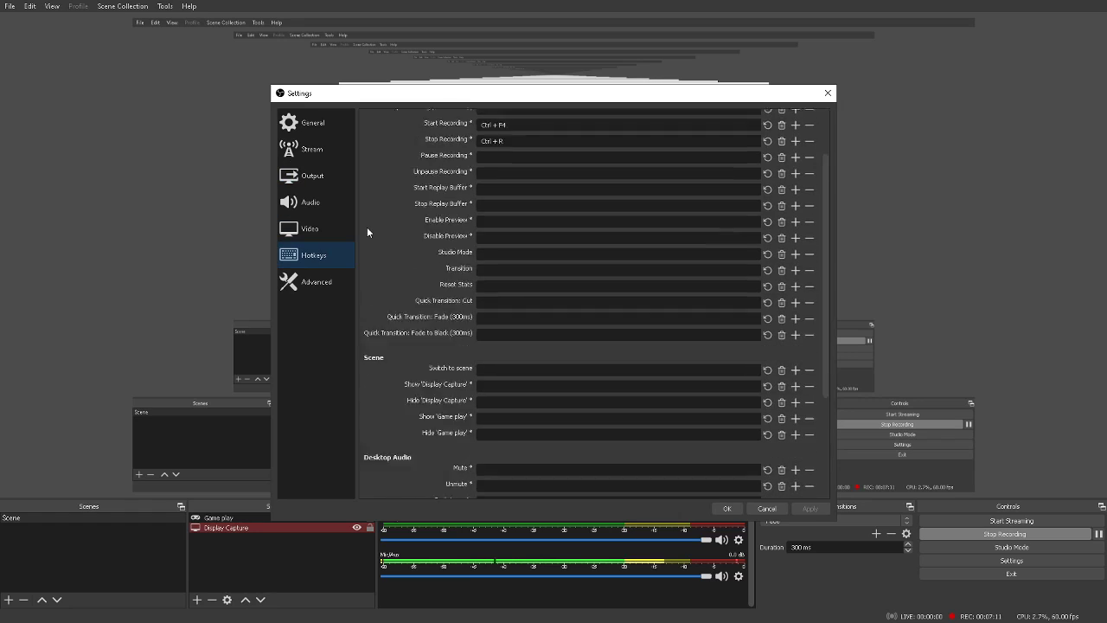
pyautogui.scroll(2, 367, 232)
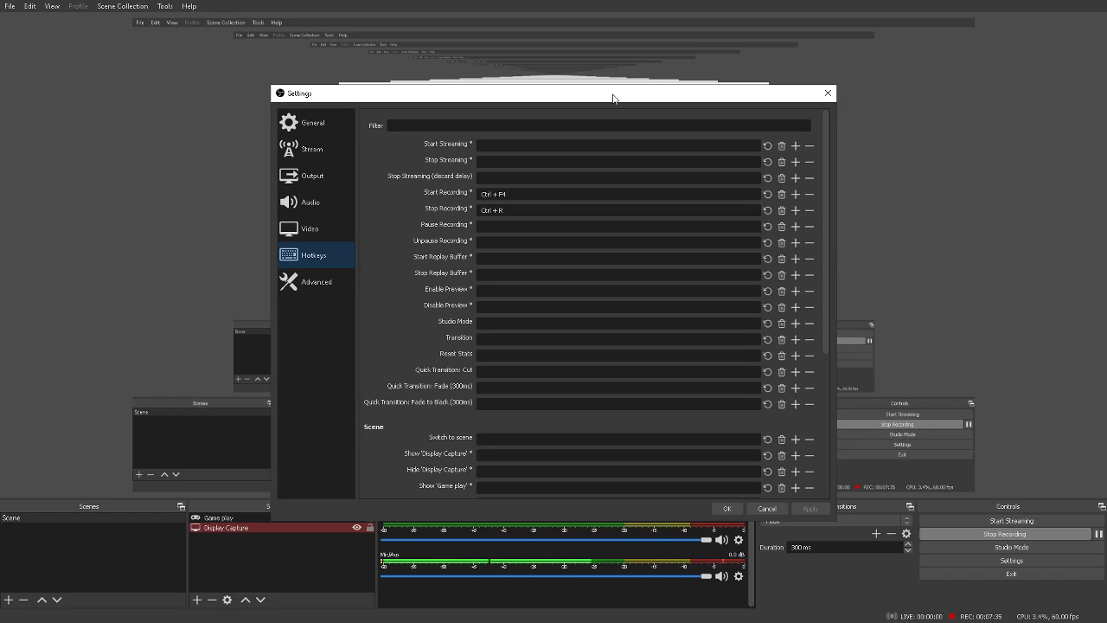
# Try other Start Recording key combinations, leaving it bound to Ctrl + F4
pyautogui.click(572, 196)
pyautogui.press('ctrl')
pyautogui.press('l')
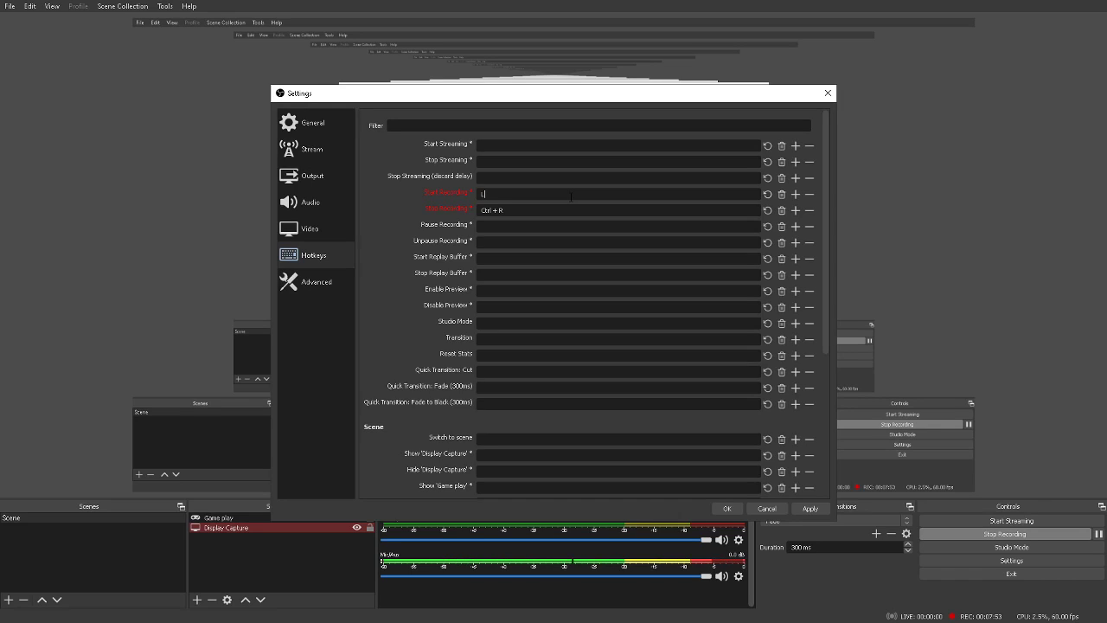
pyautogui.press('ctrl')
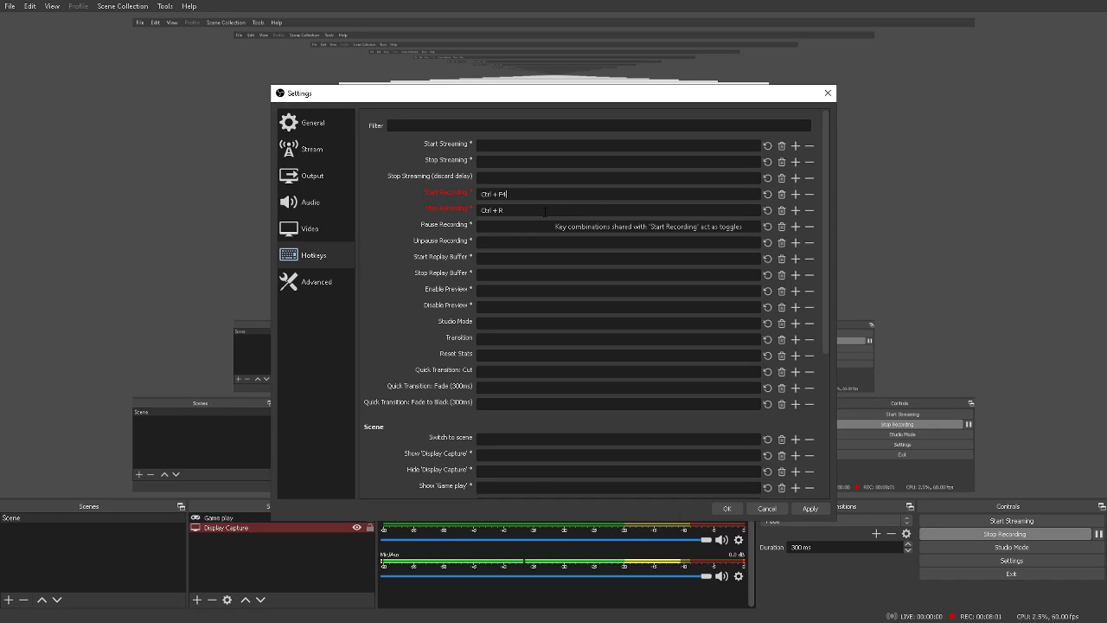
pyautogui.scroll(-2, 519, 286)
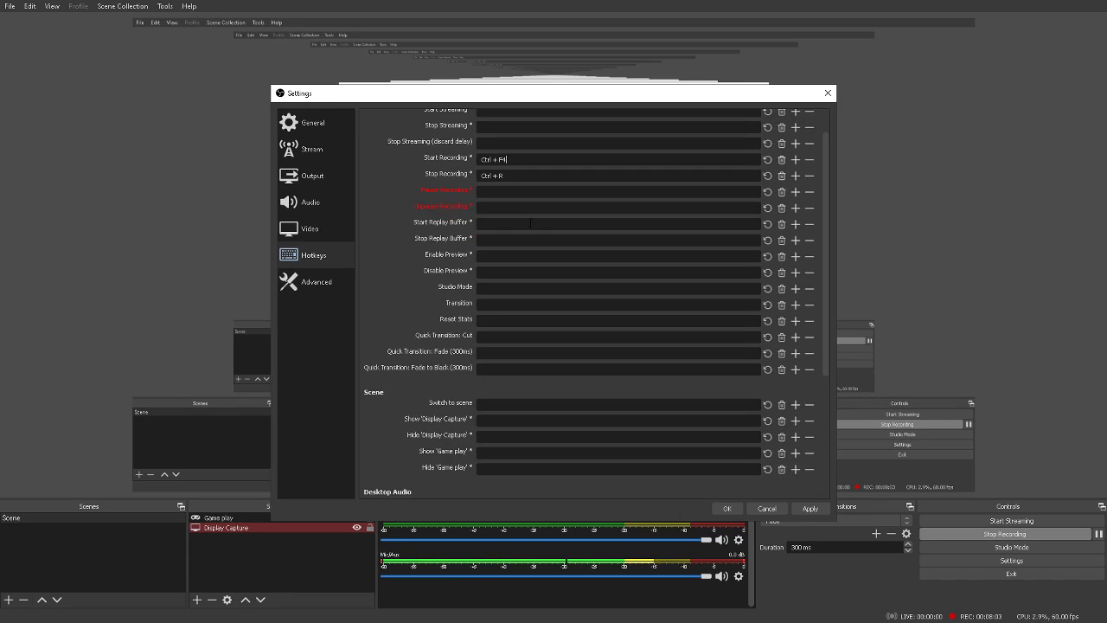
pyautogui.scroll(2, 516, 296)
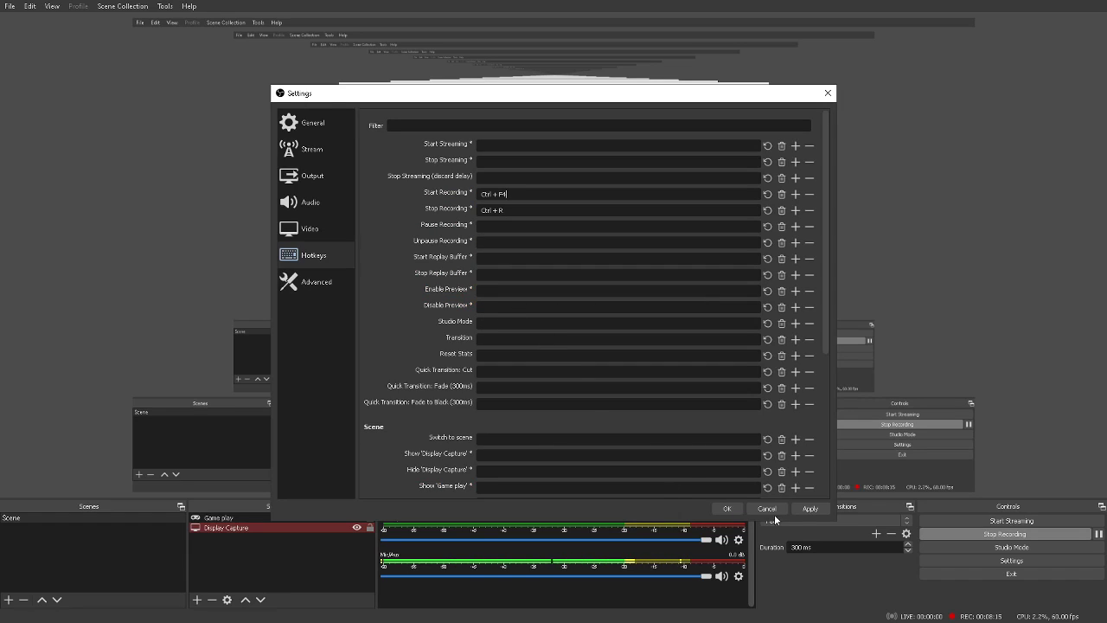
# Discard the settings changes, then try Fade (300ms) and the T-bar in Studio Mode before exiting
pyautogui.click(828, 92)
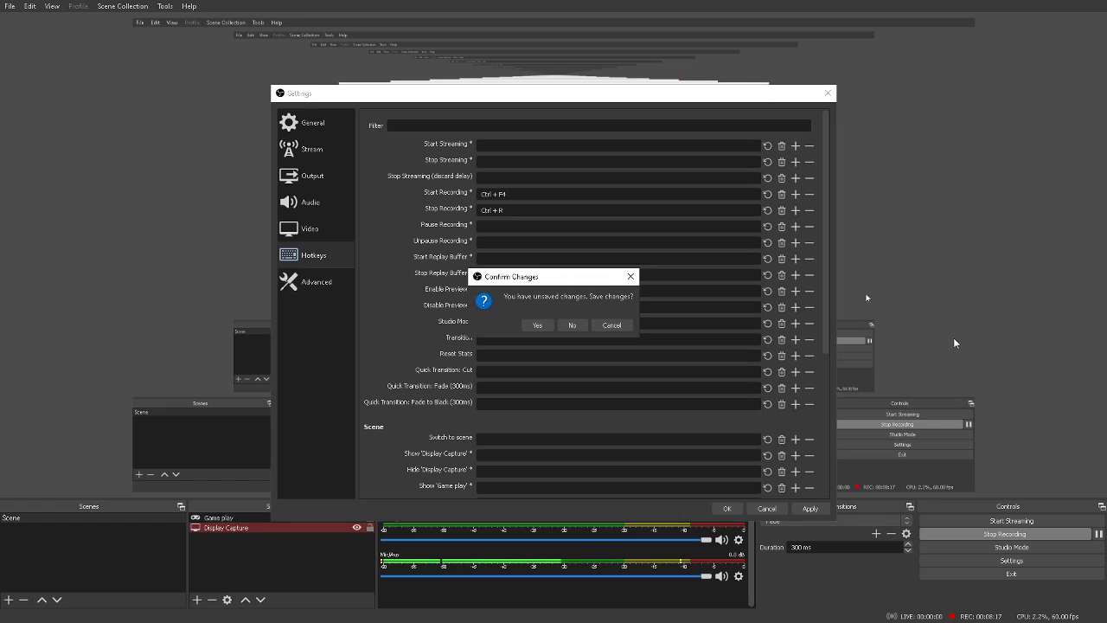
pyautogui.click(573, 323)
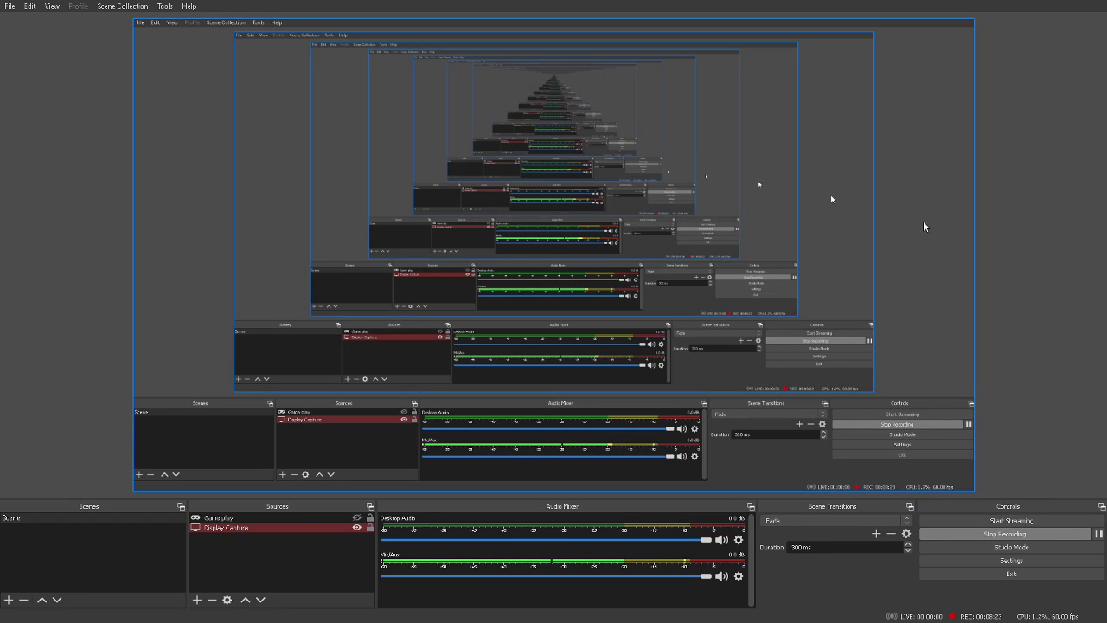
pyautogui.click(1011, 547)
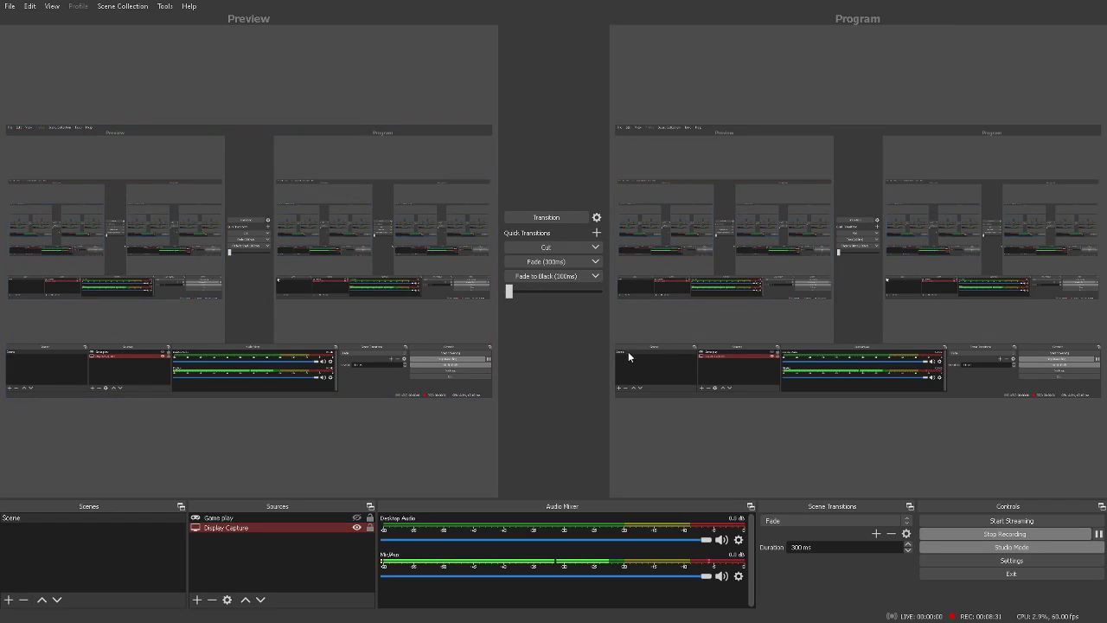
pyautogui.click(534, 263)
pyautogui.click(538, 265)
pyautogui.moveTo(509, 294); pyautogui.dragTo(601, 295)
pyautogui.click(991, 550)
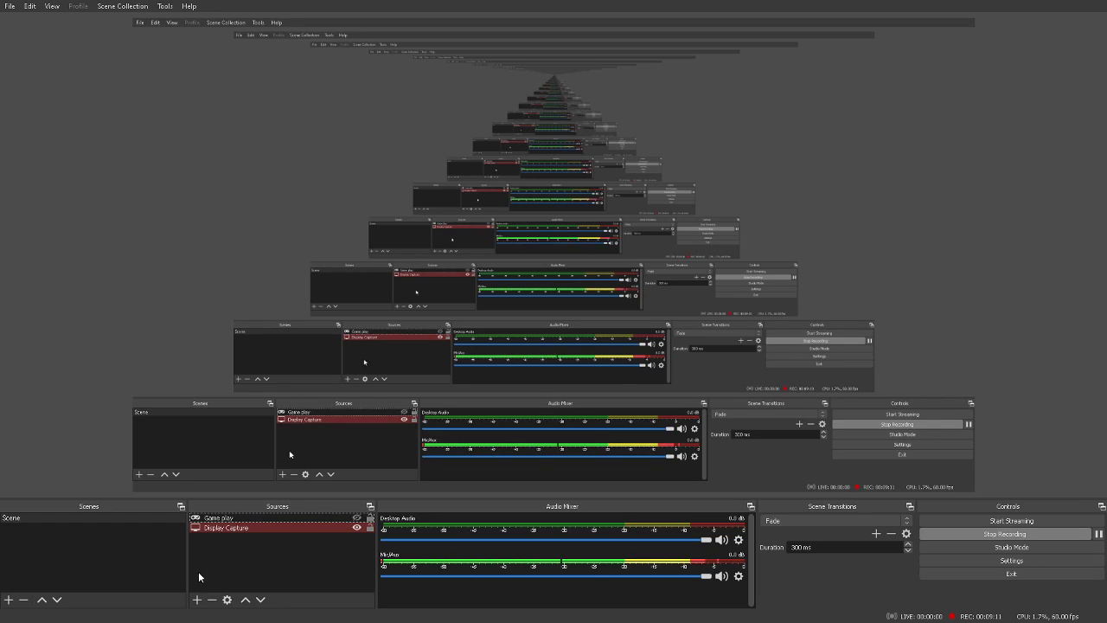
# Add a Game Capture source to the scene, keeping its default name 'Game Capture'
pyautogui.click(198, 600)
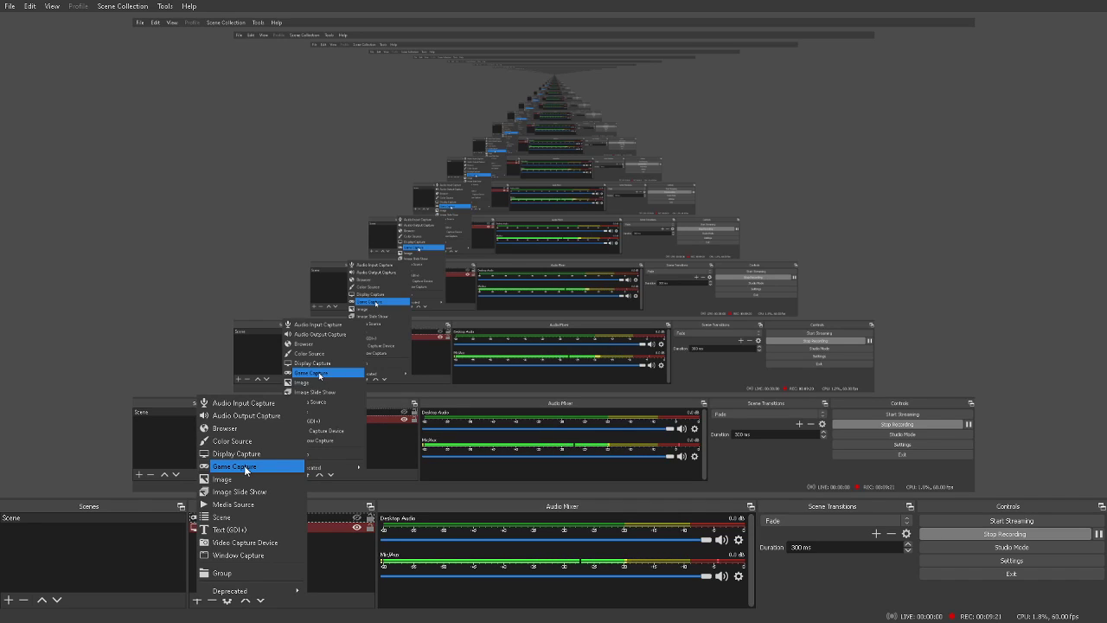
pyautogui.click(246, 467)
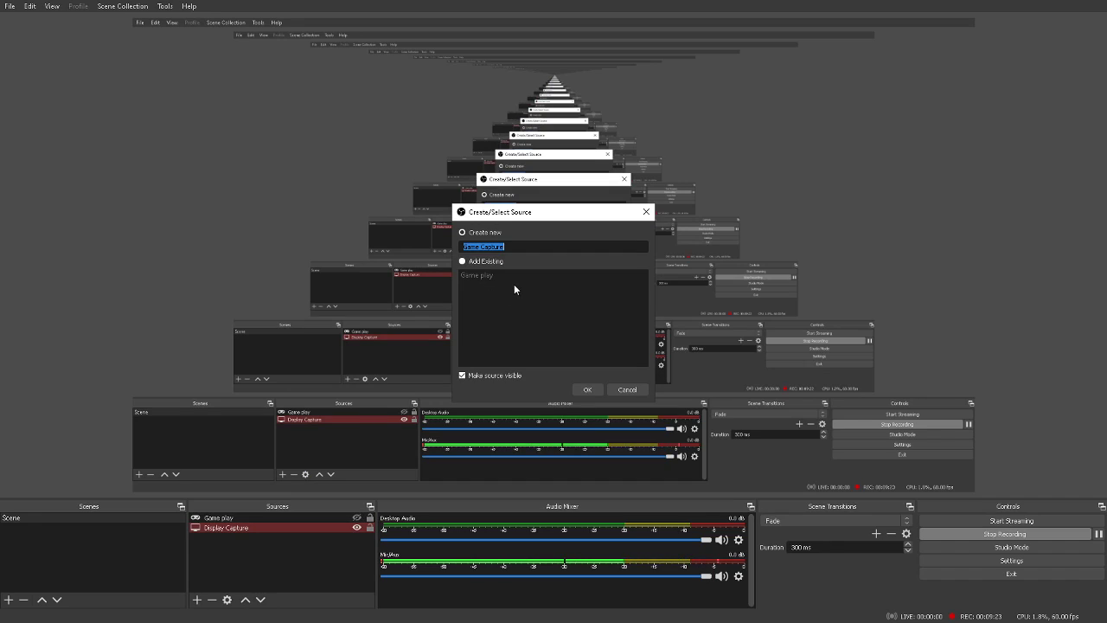
pyautogui.click(588, 390)
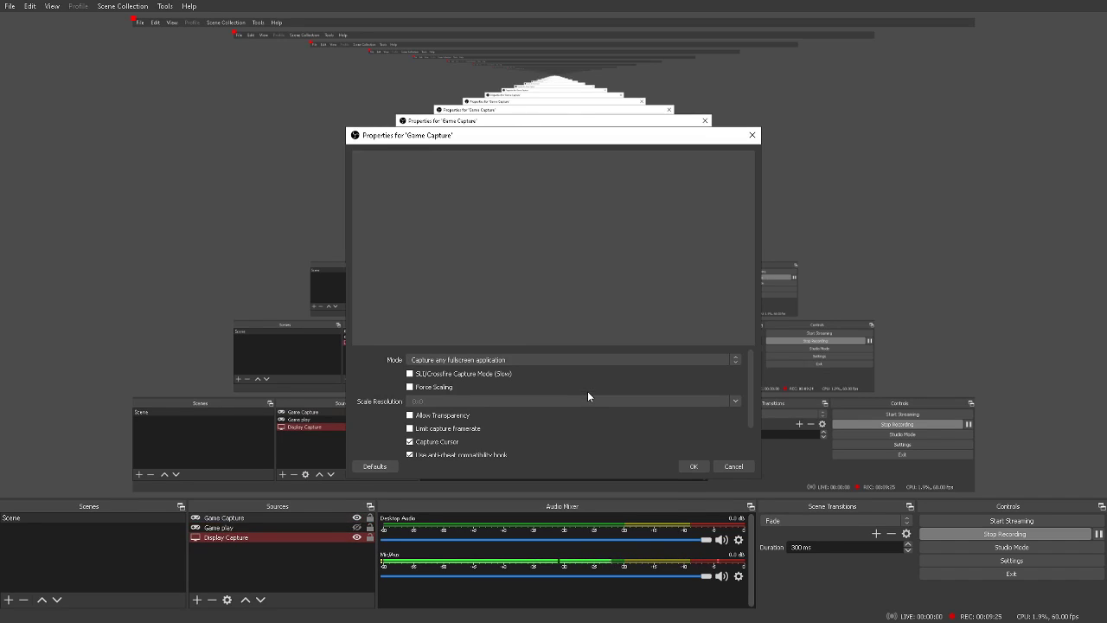
# Switch the Game Capture mode from fullscreen to Capture specific window
pyautogui.click(486, 362)
pyautogui.click(486, 362)
pyautogui.click(486, 361)
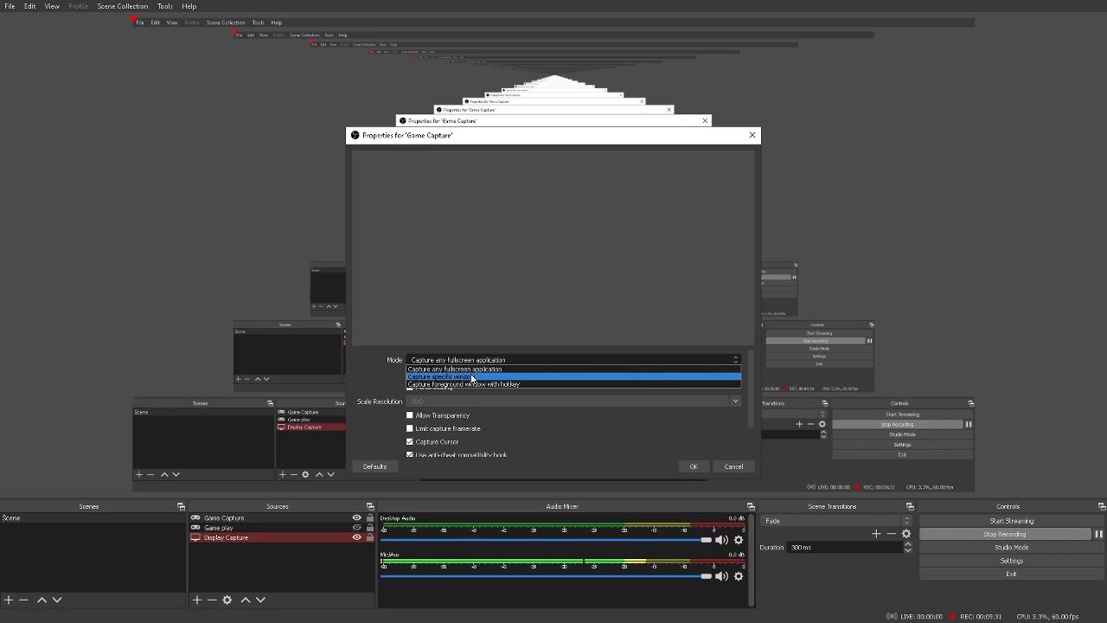
pyautogui.click(472, 377)
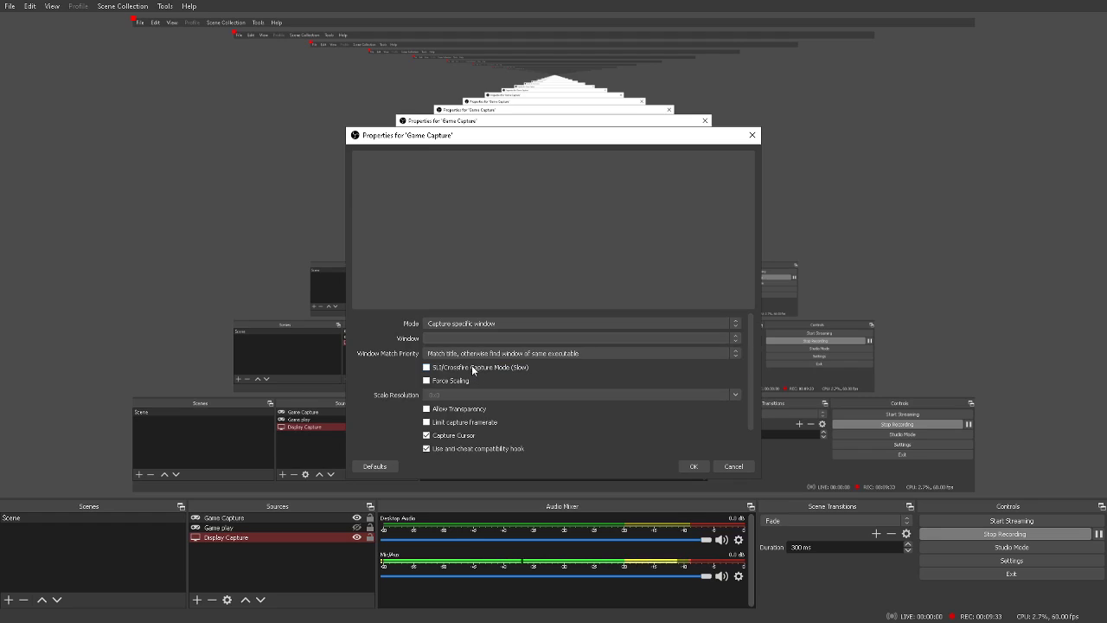
# Browse the Window list but leave the captured window unselected
pyautogui.click(461, 337)
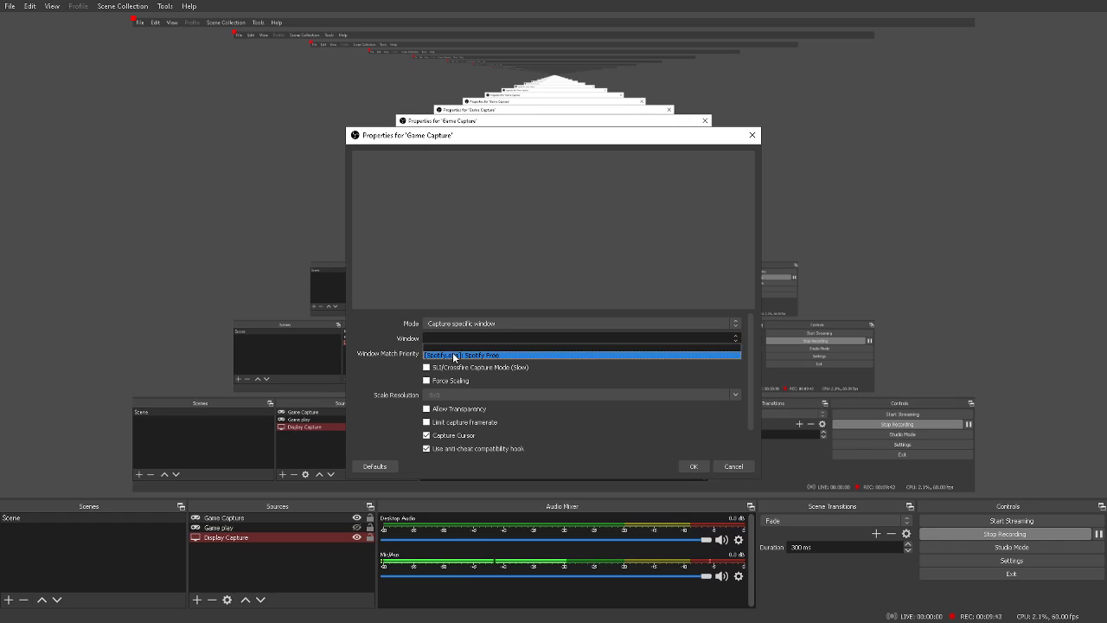
pyautogui.click(459, 338)
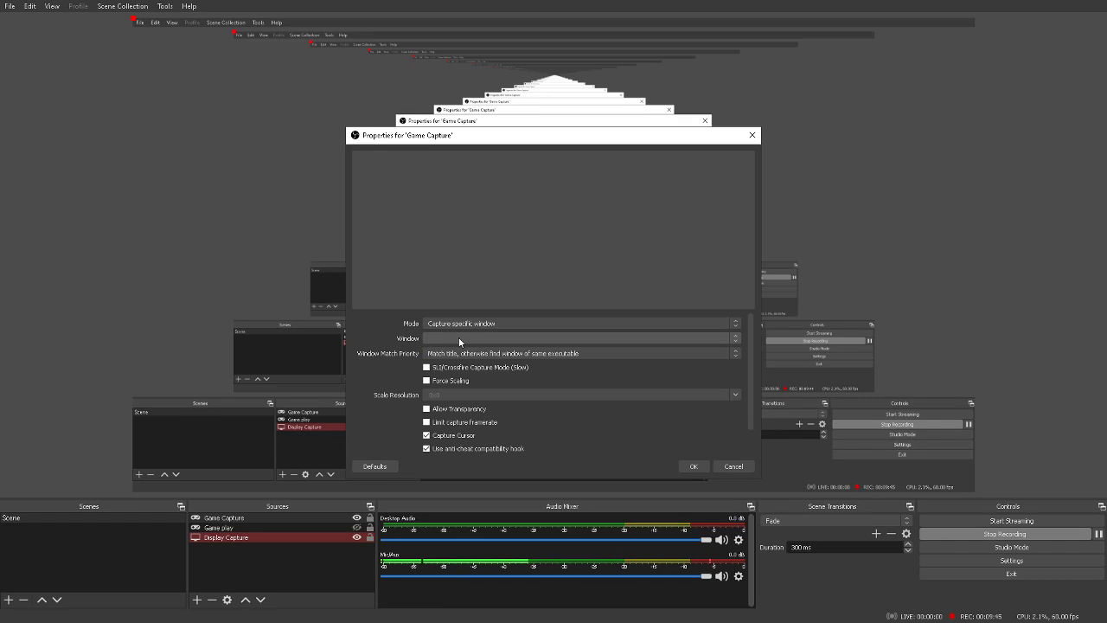
pyautogui.click(459, 338)
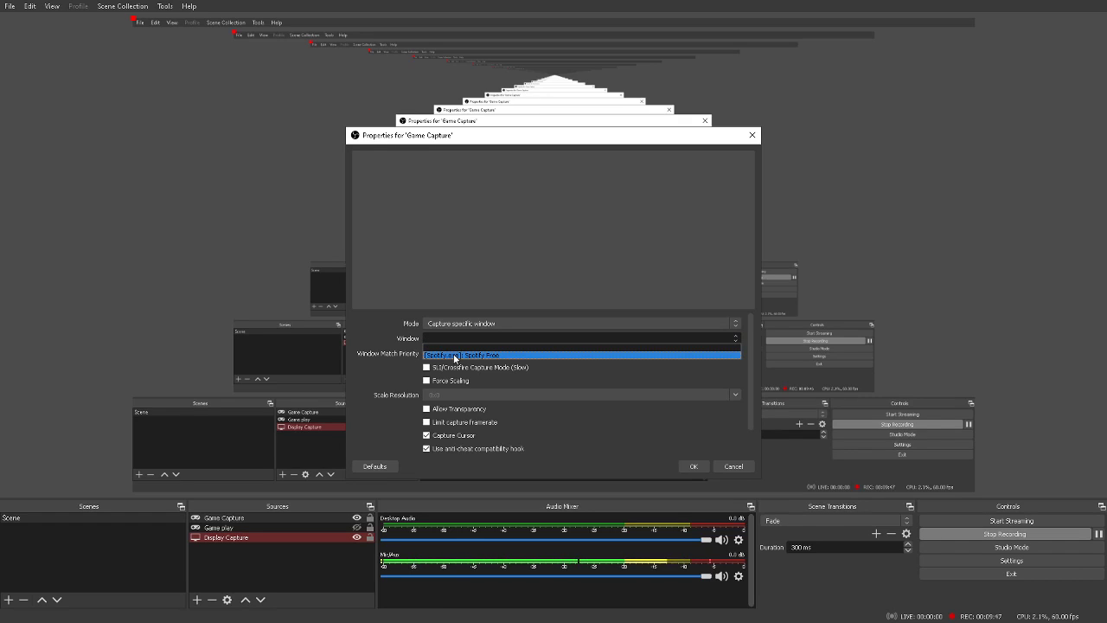
pyautogui.click(457, 339)
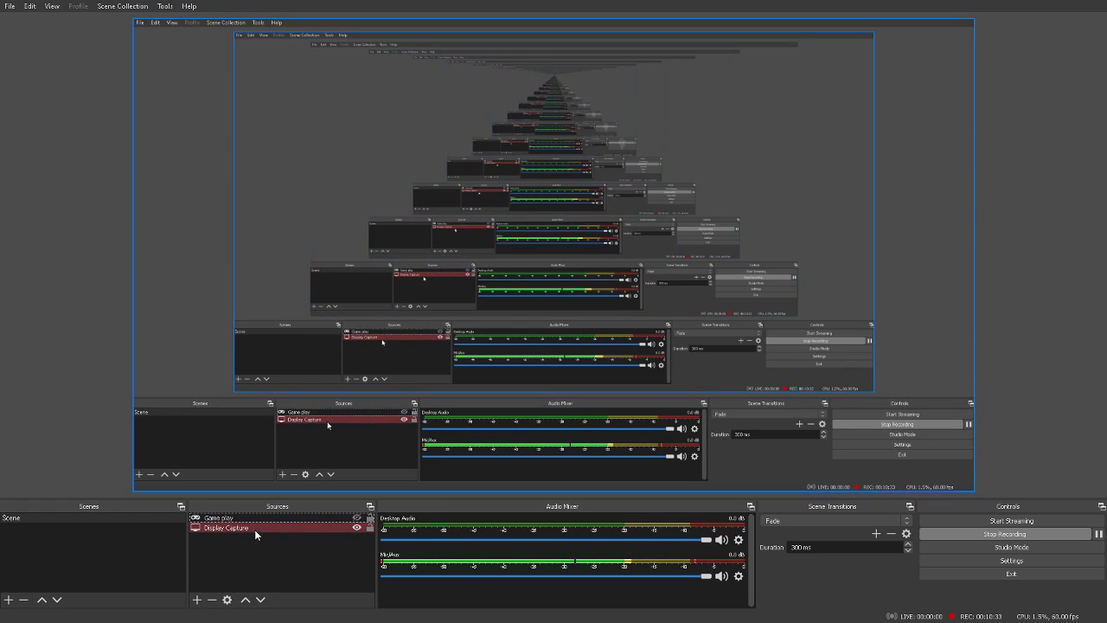
# Change the Game play source's captured window to Spotify in its properties
pyautogui.rightClick(254, 519)
pyautogui.click(255, 511)
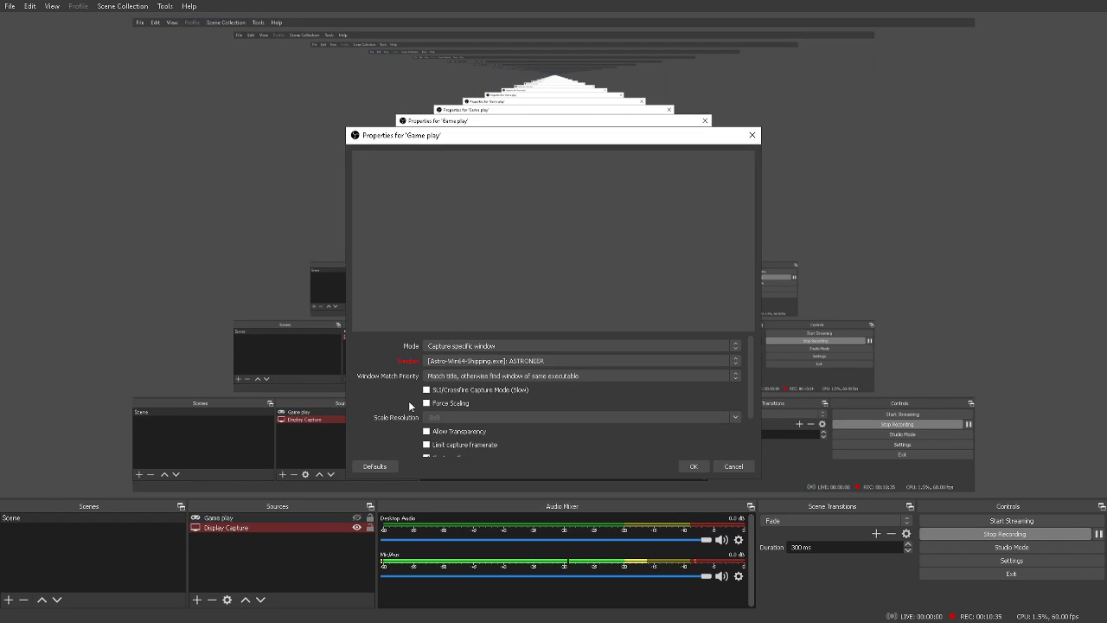
pyautogui.click(467, 360)
pyautogui.click(468, 380)
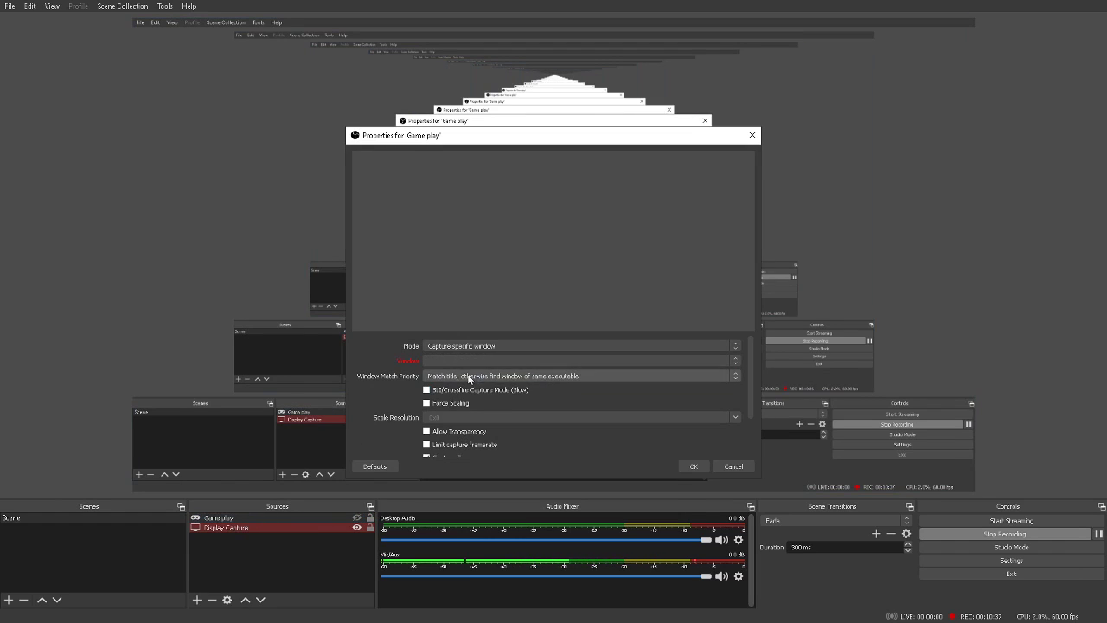
pyautogui.click(484, 361)
pyautogui.click(693, 466)
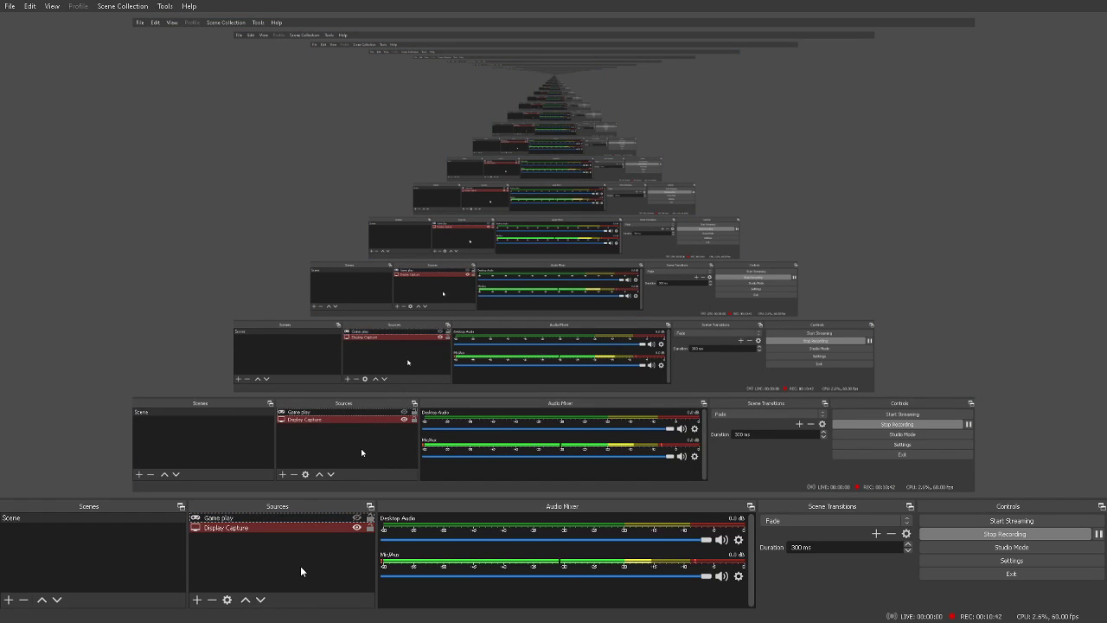
pyautogui.click(160, 554)
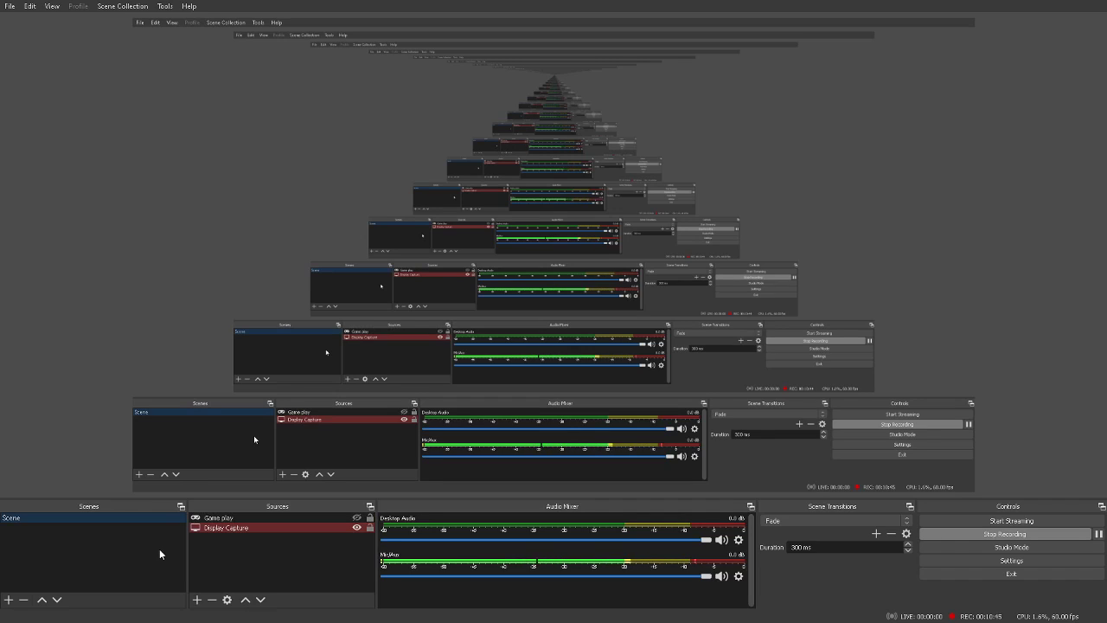